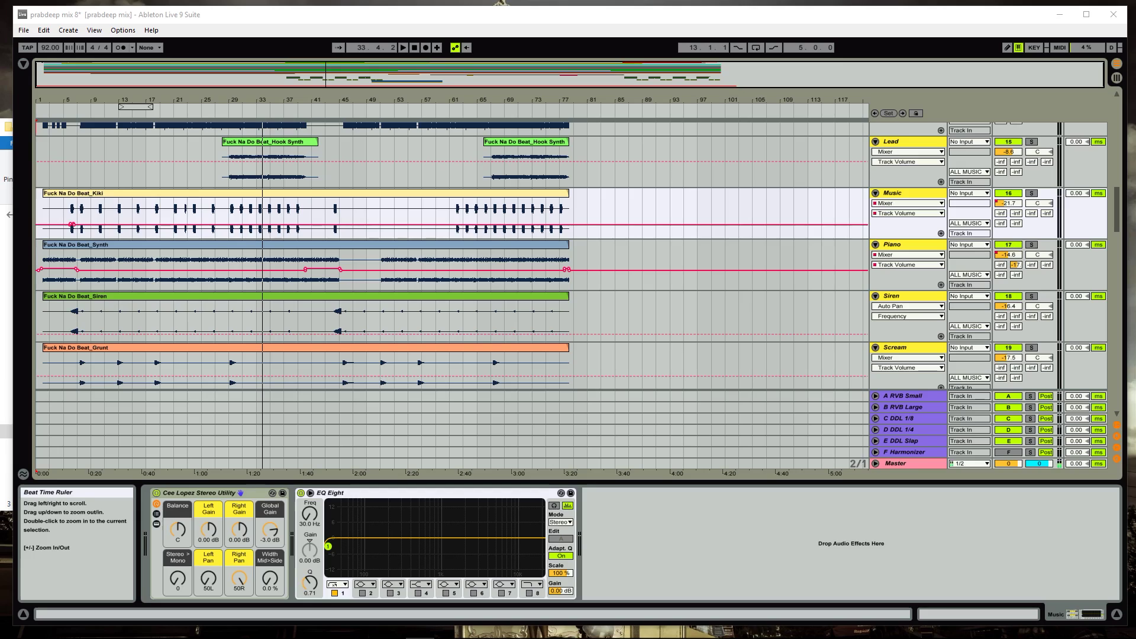
- Solo the Lead track and play its hook synth clip from about bar 29 with its devices bypassed
click(229, 122)
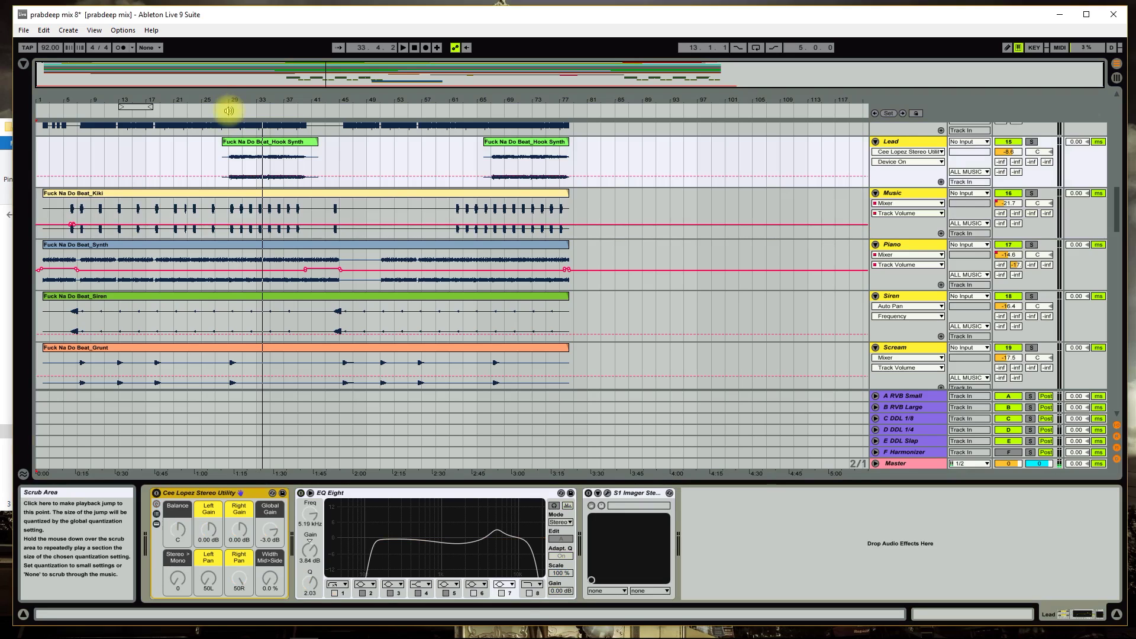
click(229, 111)
key(s)
drag(234, 96, 235, 112)
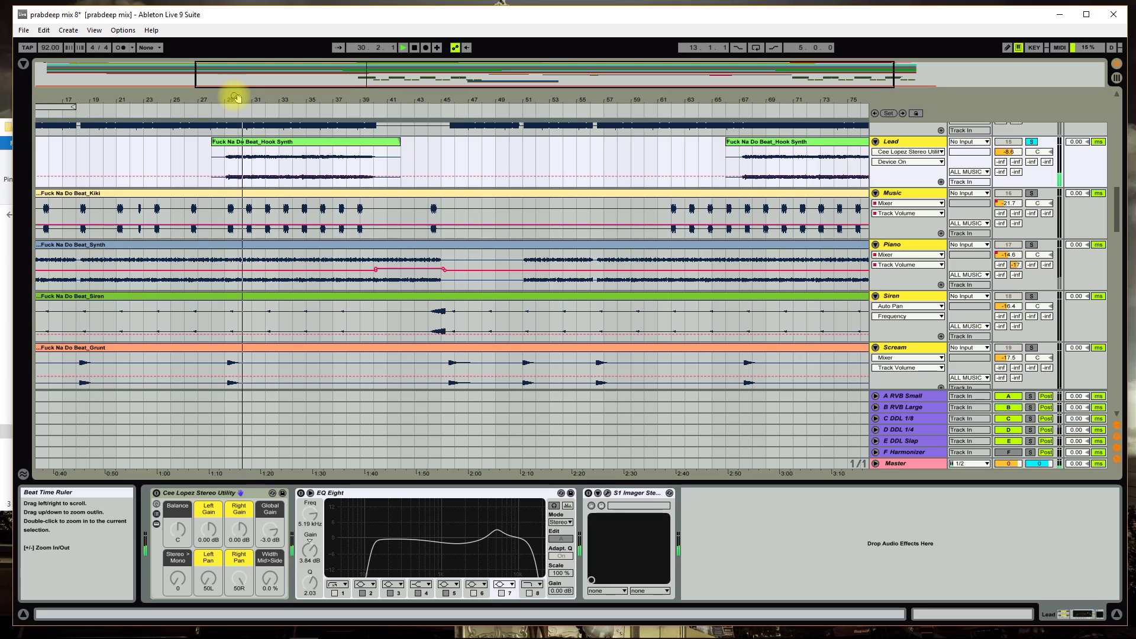
click(415, 50)
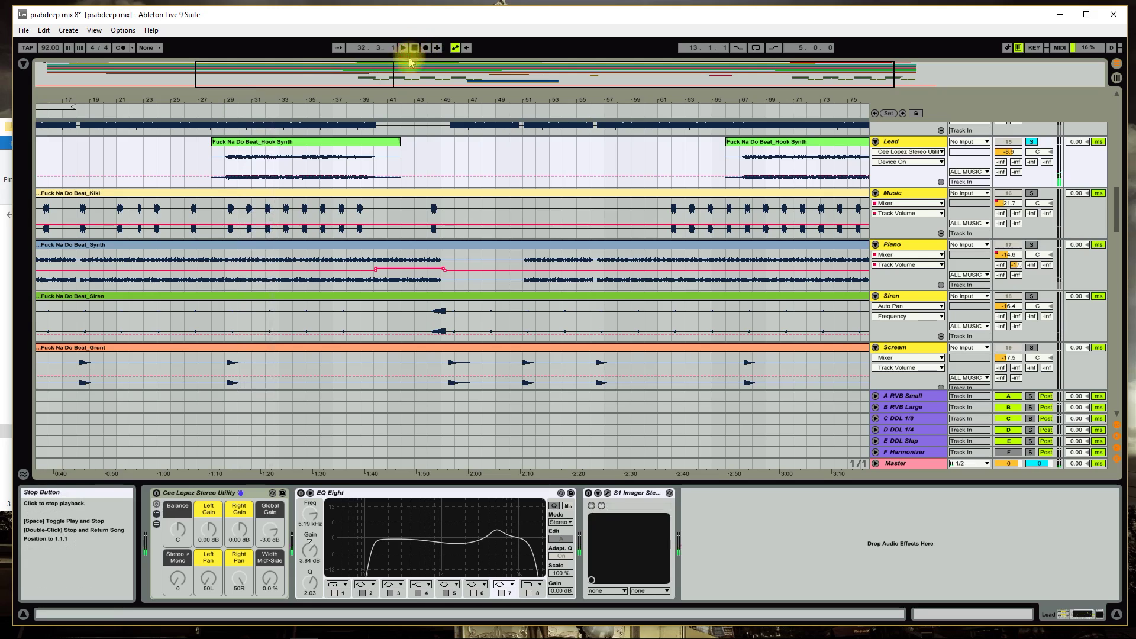
- Enable the Cee Lopez Stereo Utility on the Lead track, comparing it on and off while playing from bar 29
scroll(298, 202, up, 3)
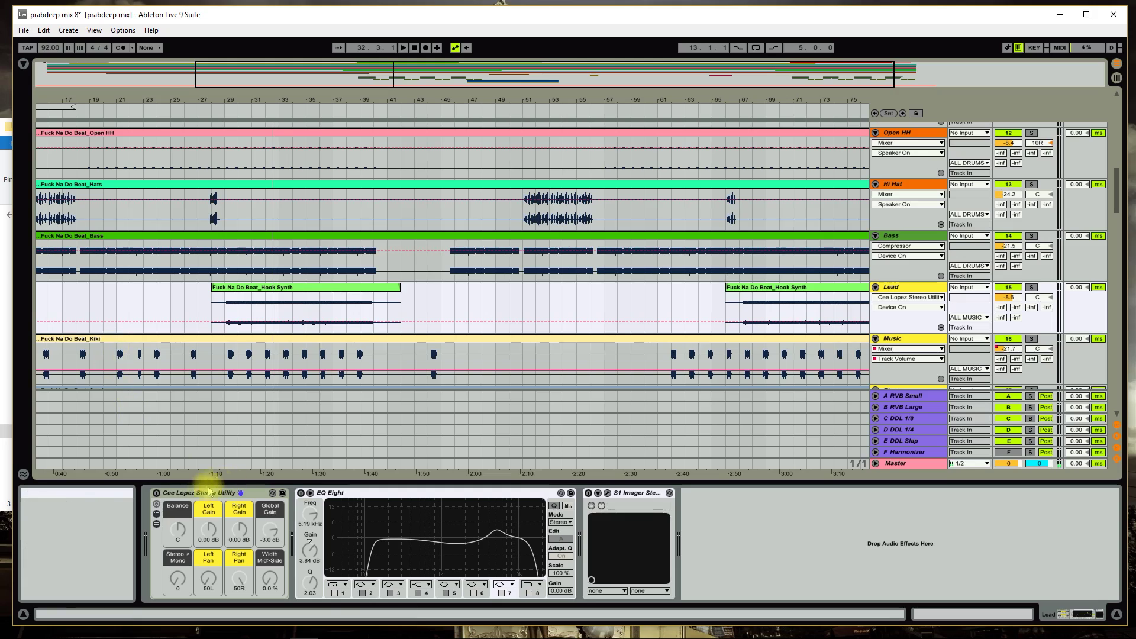
click(156, 494)
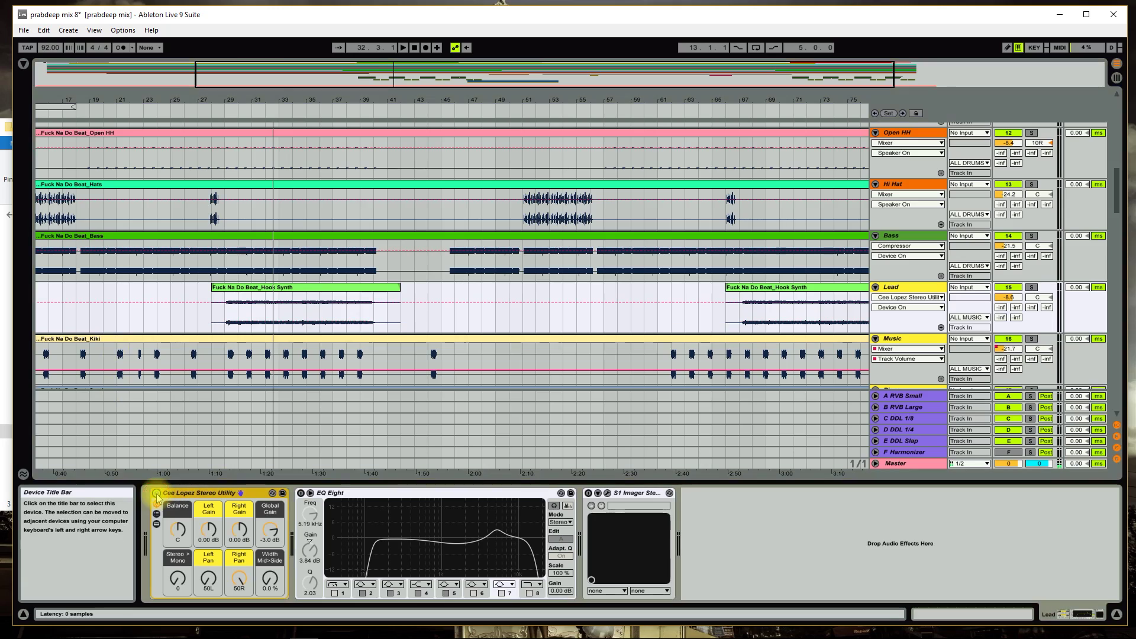
click(233, 113)
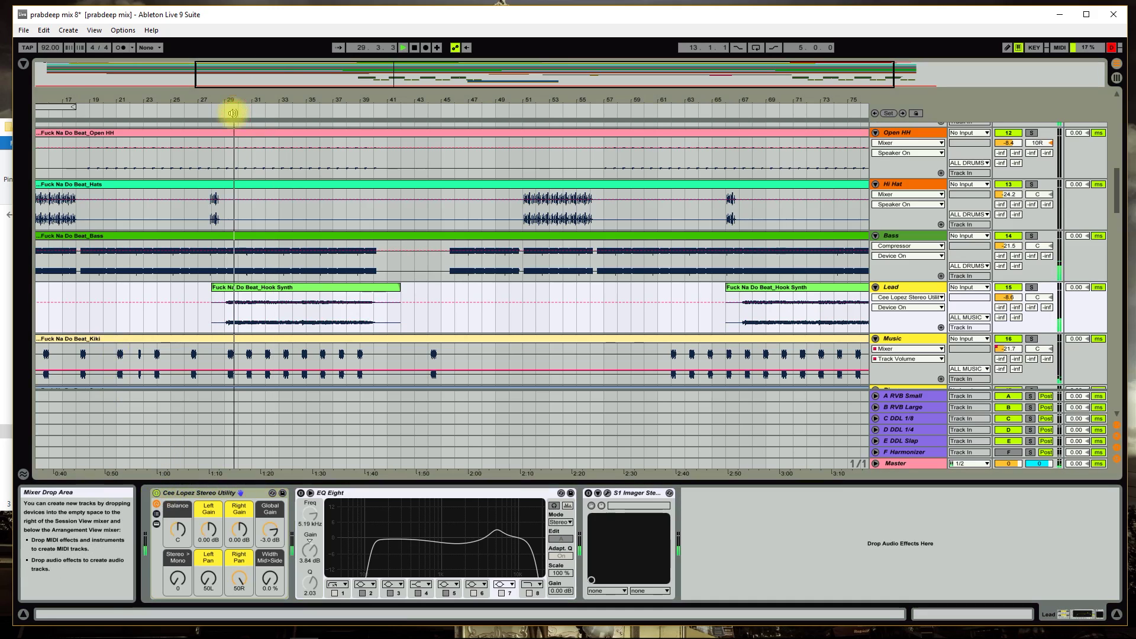
click(157, 495)
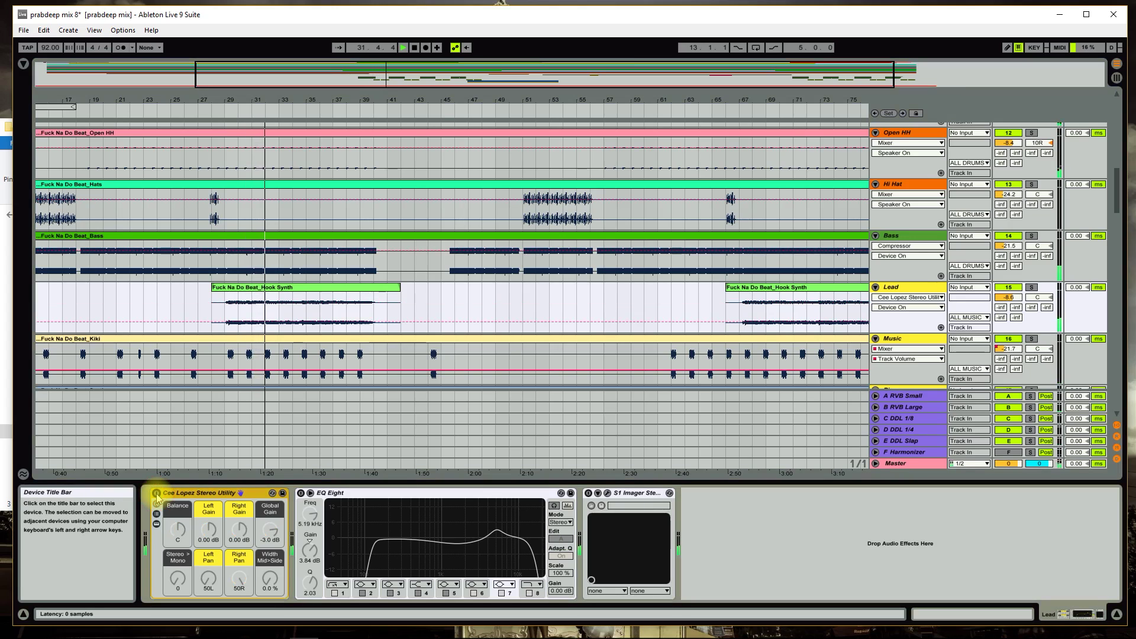
click(156, 494)
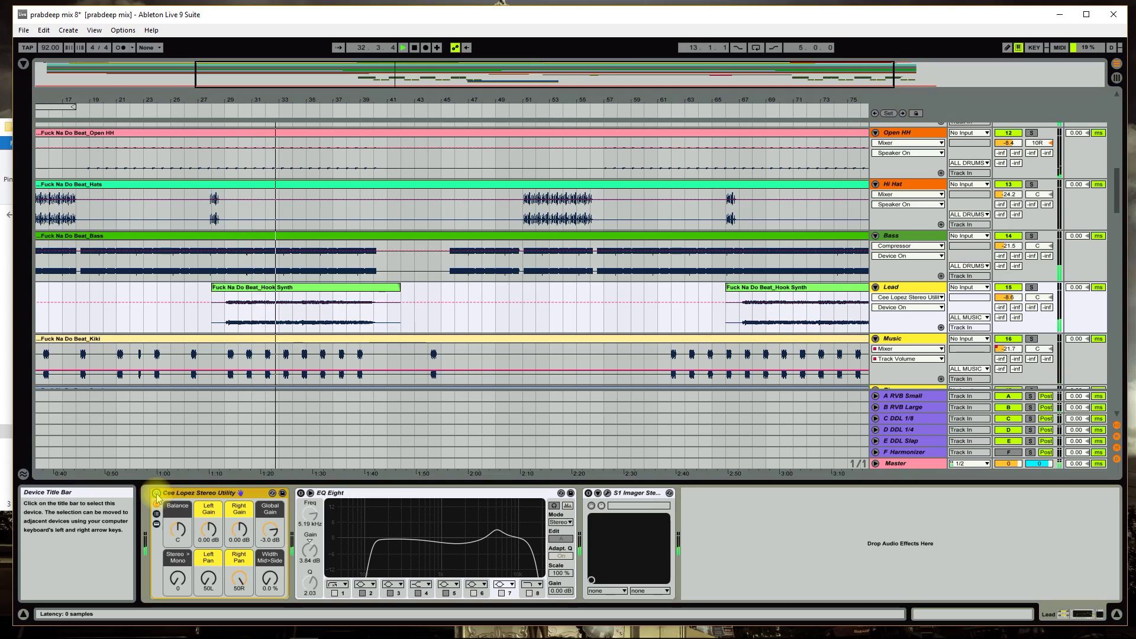
- Enable EQ Eight on the Lead track and go through its low-cut, high-cut and 5.19 kHz bands
click(439, 494)
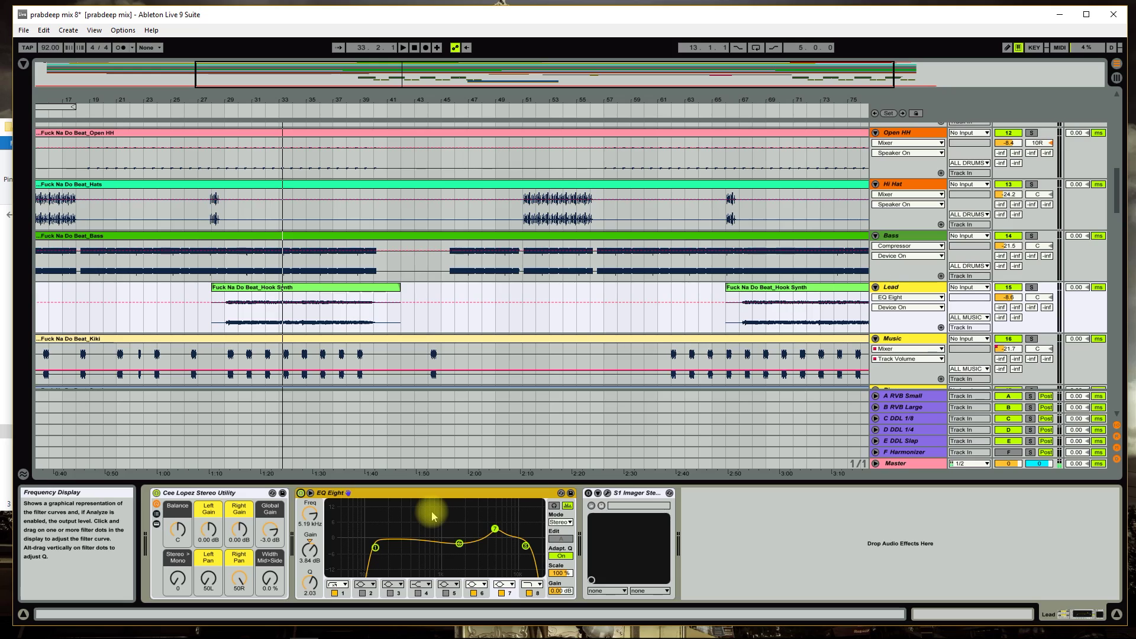
click(375, 549)
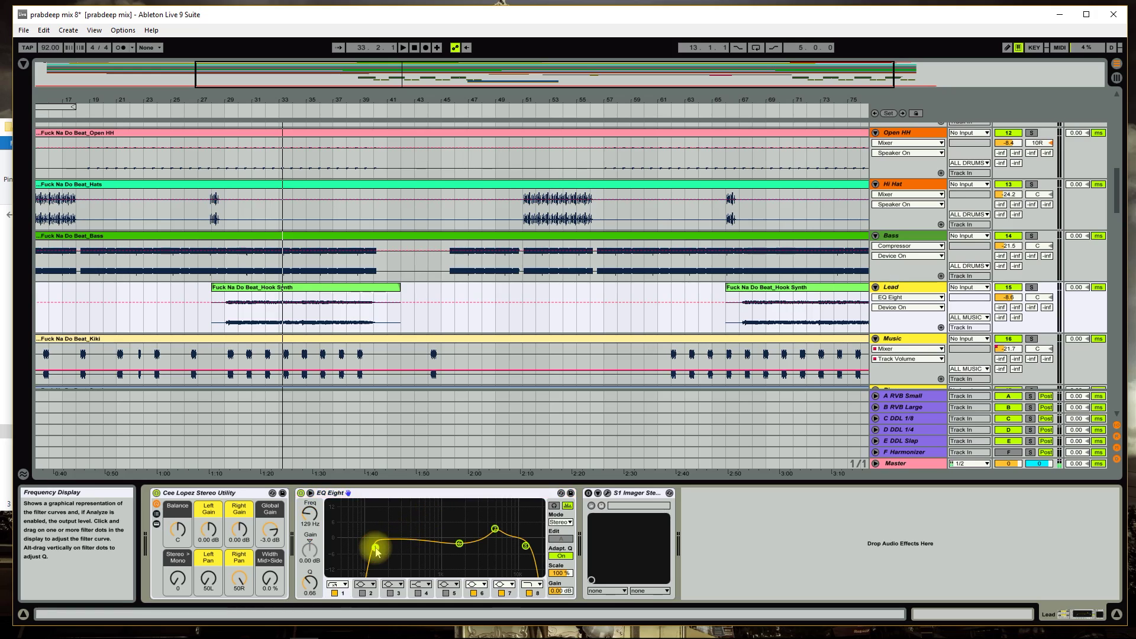
click(524, 548)
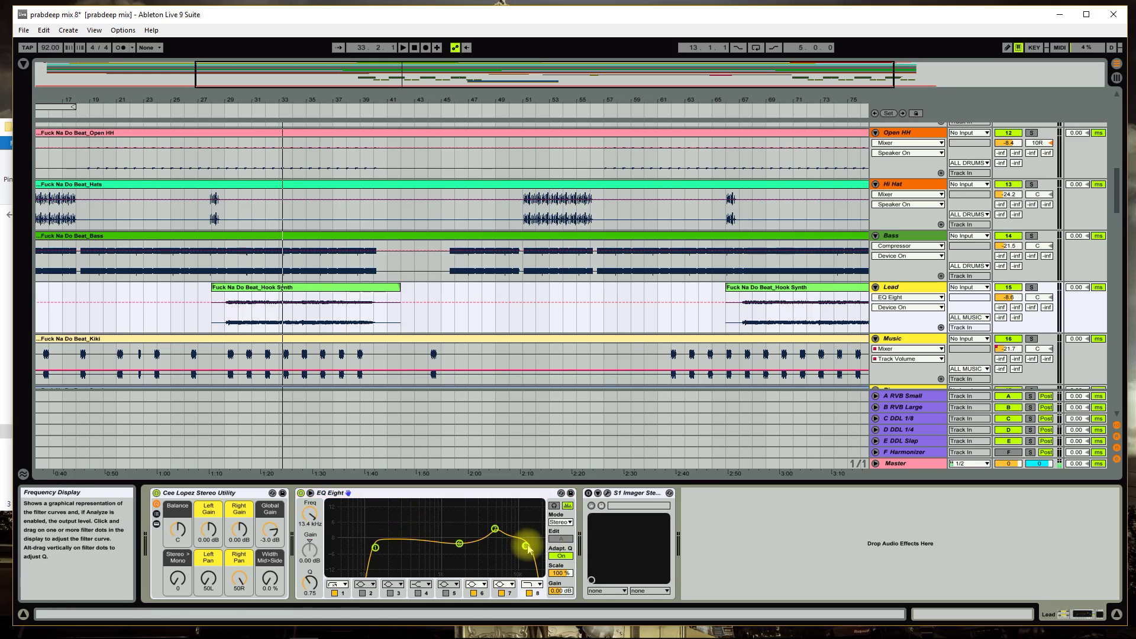
click(495, 529)
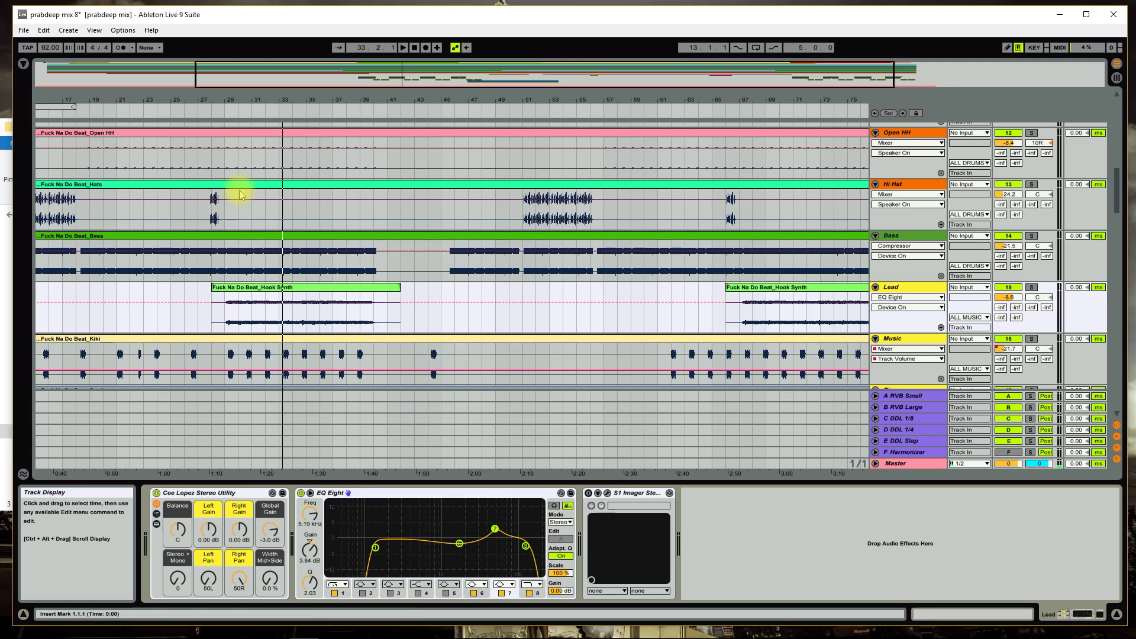
- Play the hook from bar 29 and compare the Lead track with EQ Eight bypassed and active
click(223, 111)
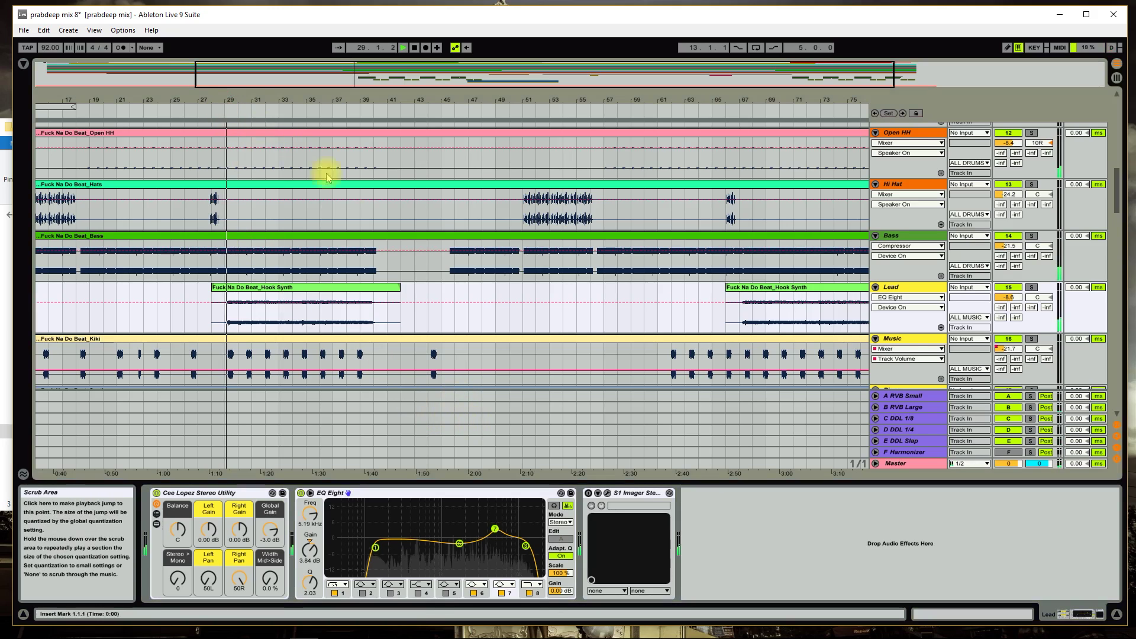
click(301, 493)
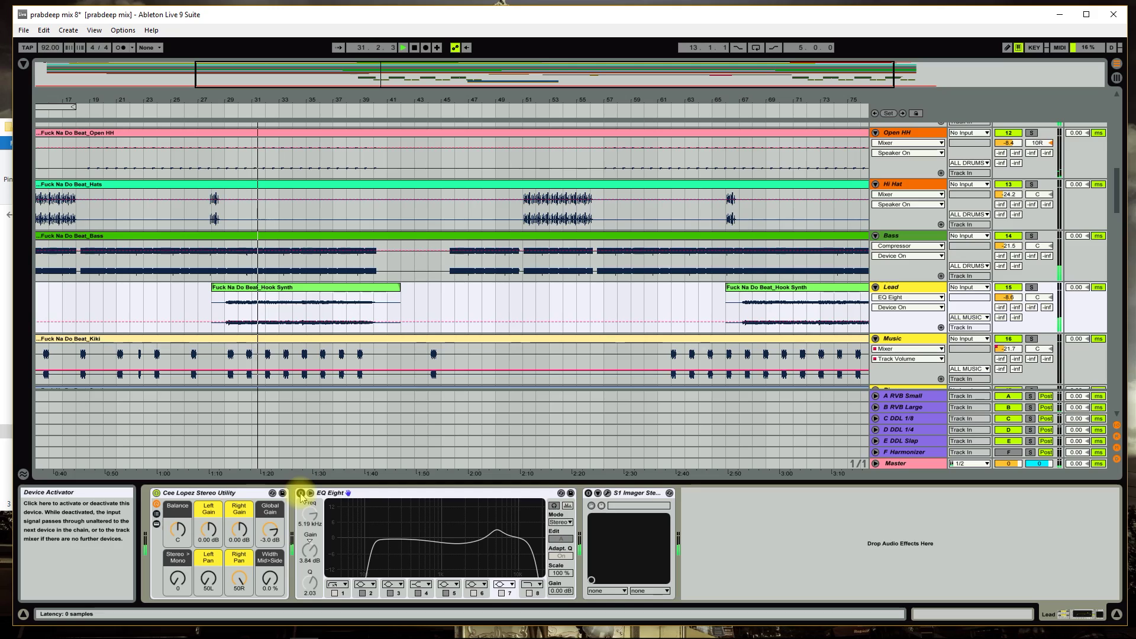
click(301, 493)
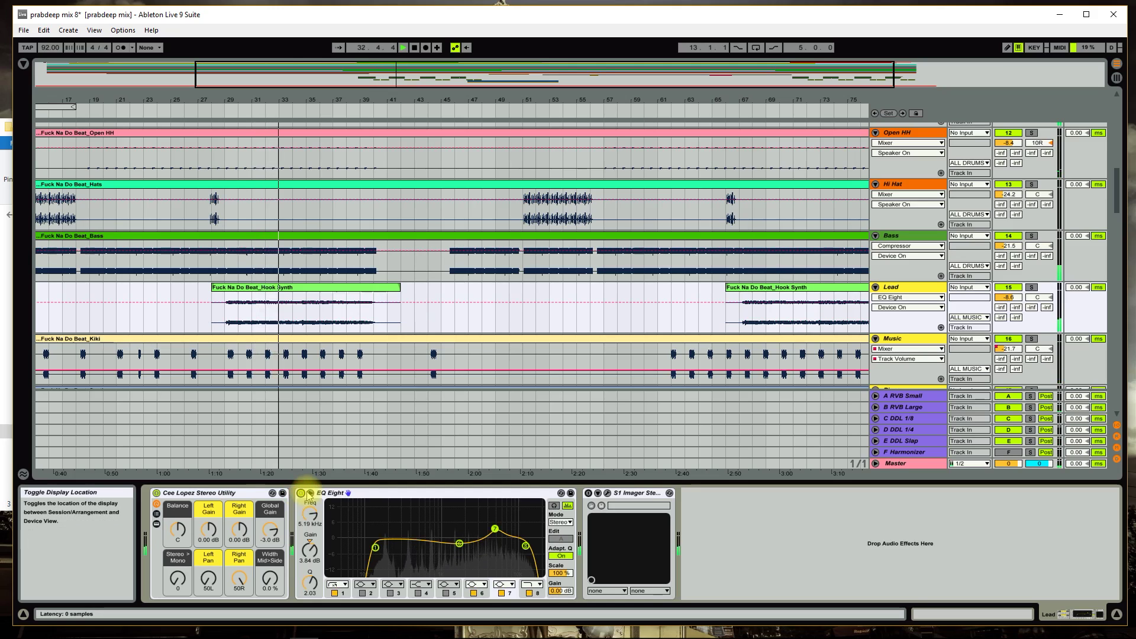
click(414, 48)
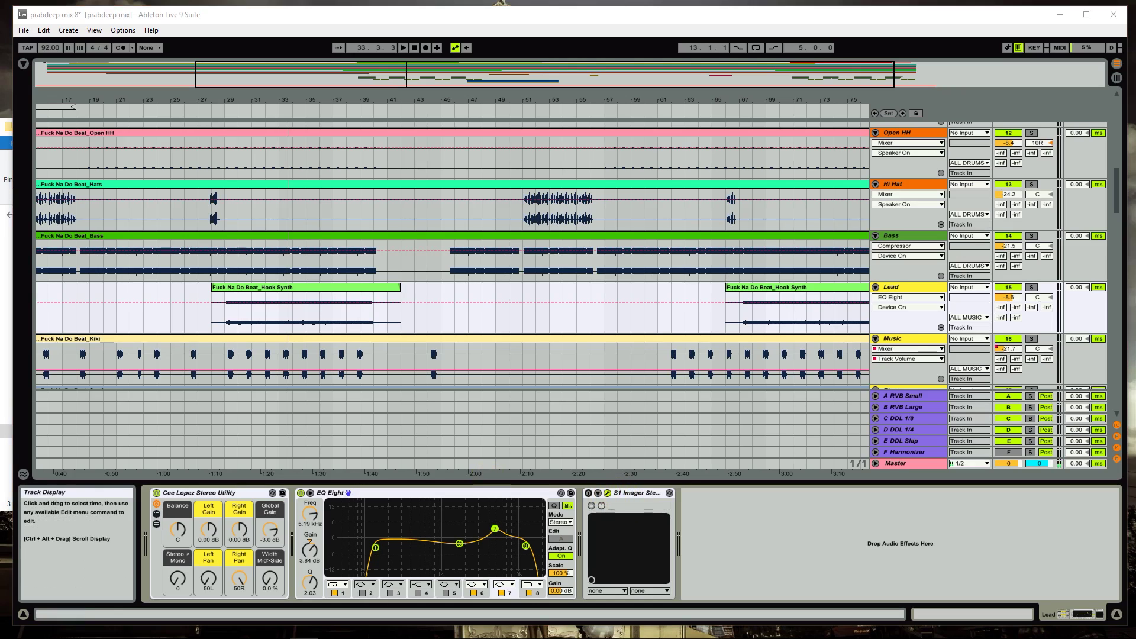
- Enable the S1 Imager on the Lead track, comparing it bypassed and active during playback from bar 29
drag(558, 268, 862, 166)
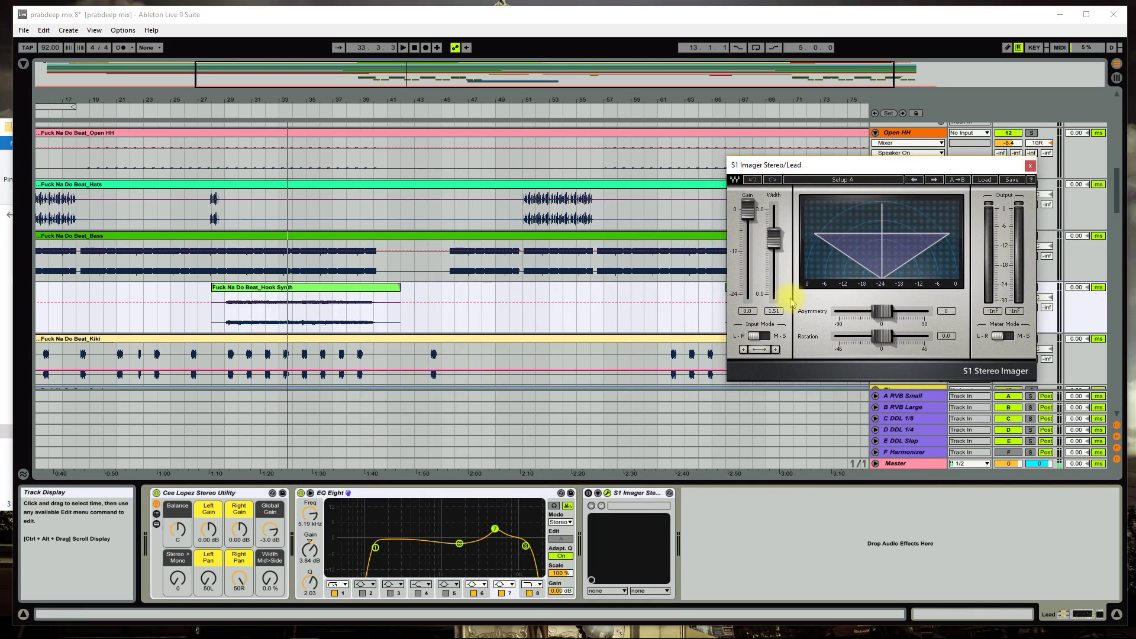
click(232, 112)
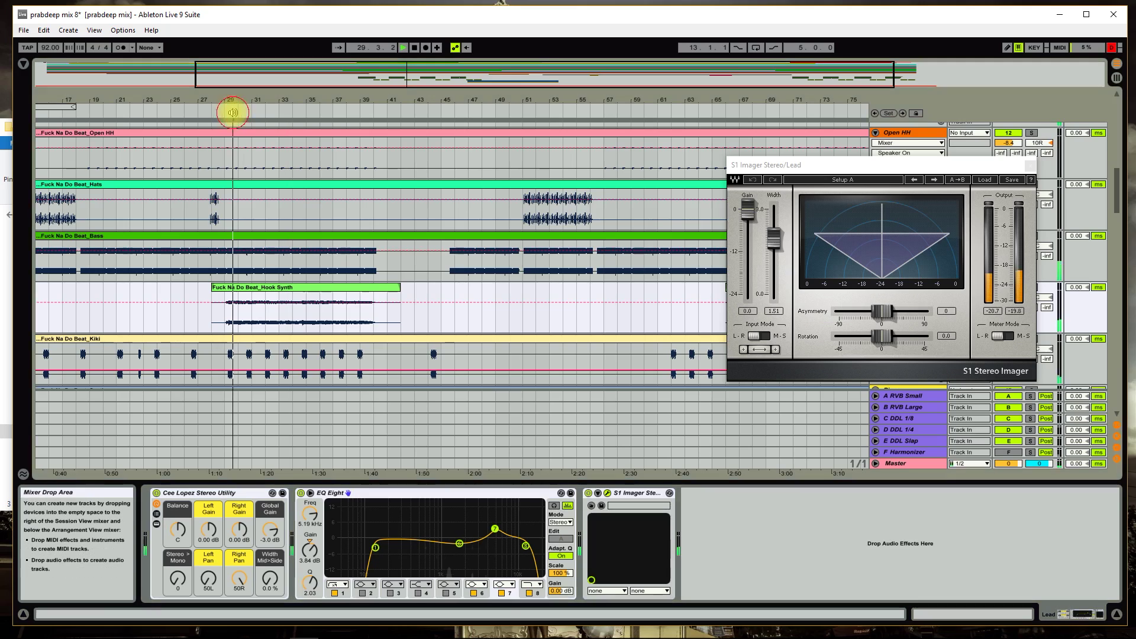
click(588, 494)
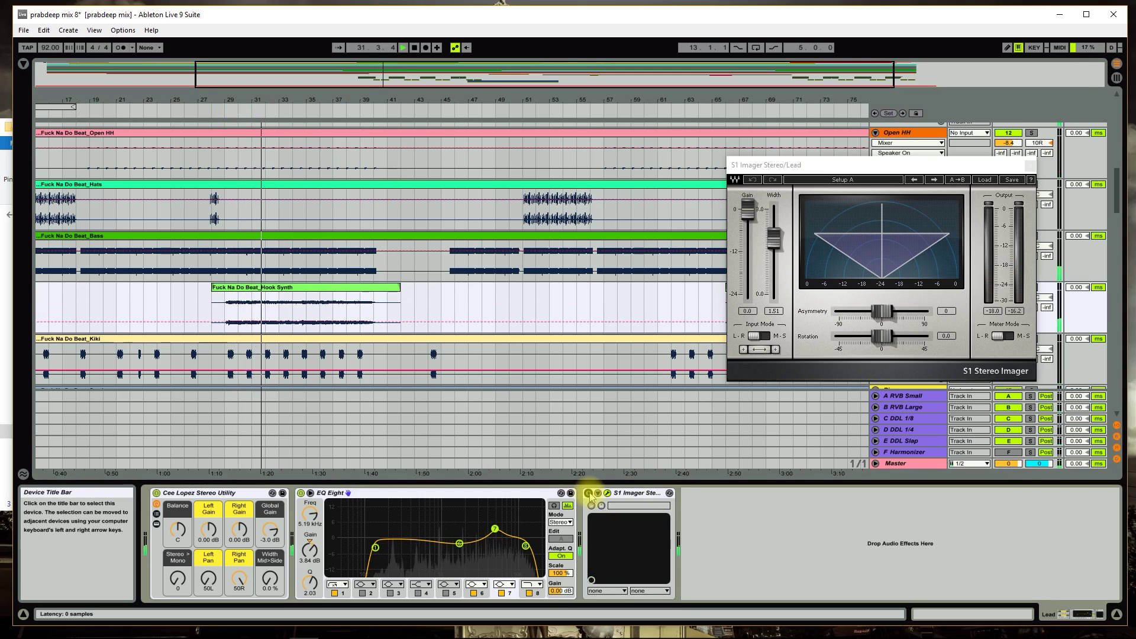
click(589, 494)
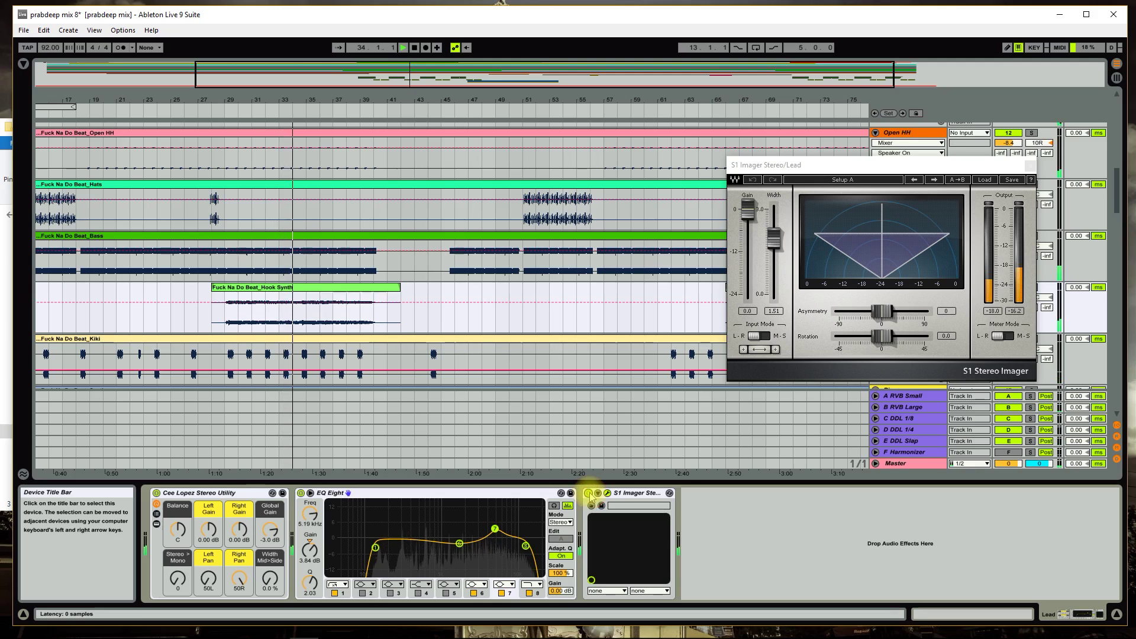
click(796, 183)
key(space)
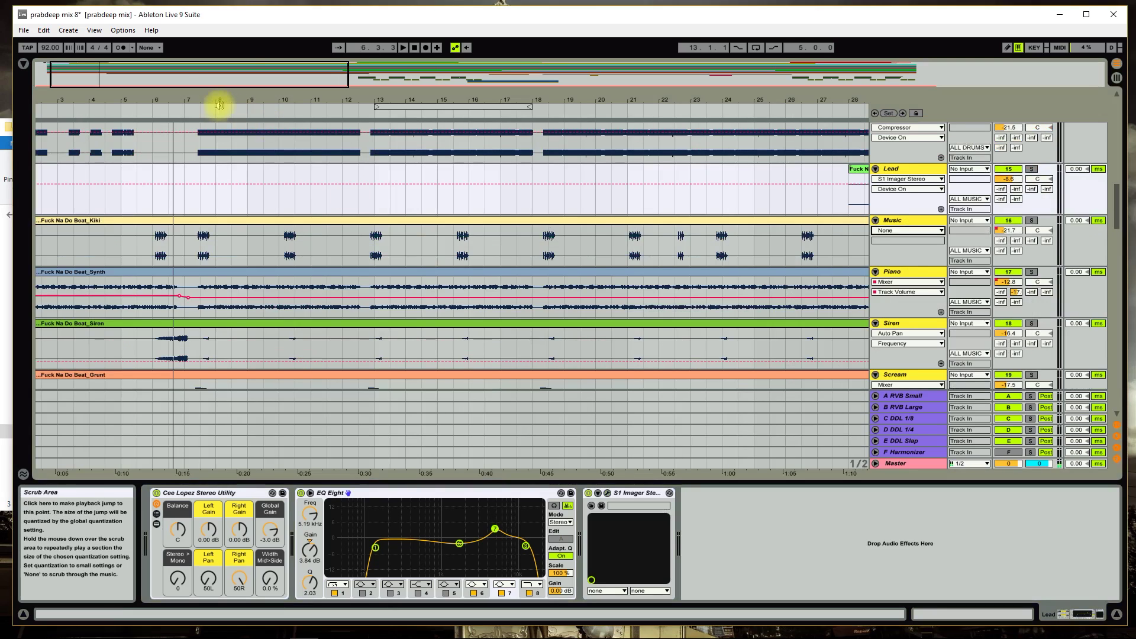
- Bypass the Music track's Stereo Utility and EQ Eight and play the track soloed from about bar 7
drag(204, 101, 204, 142)
click(895, 223)
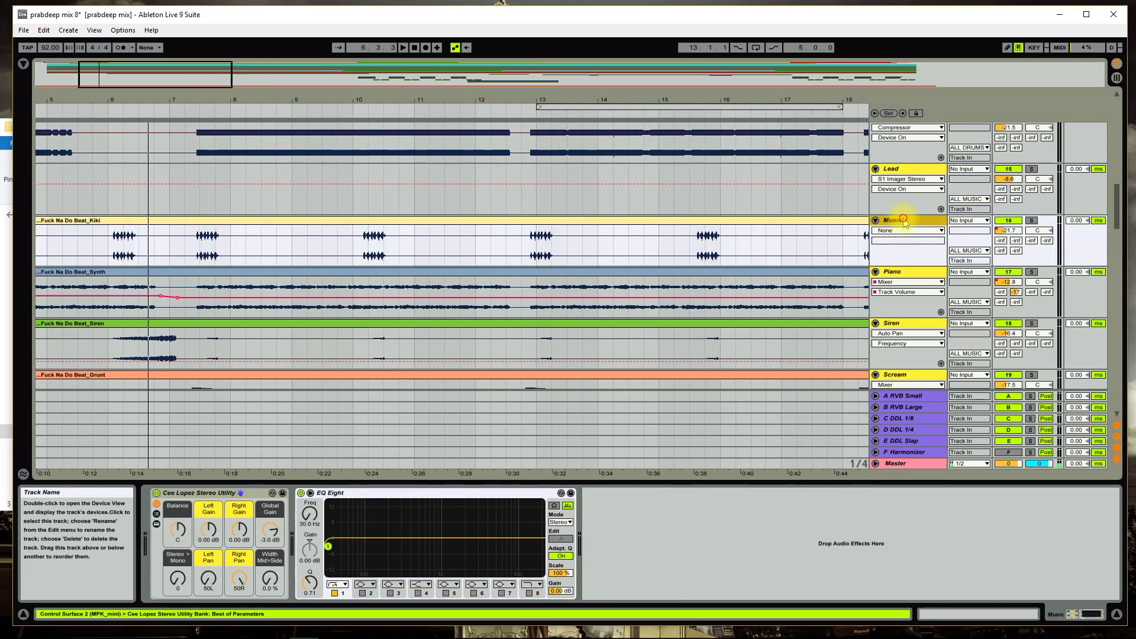
click(200, 493)
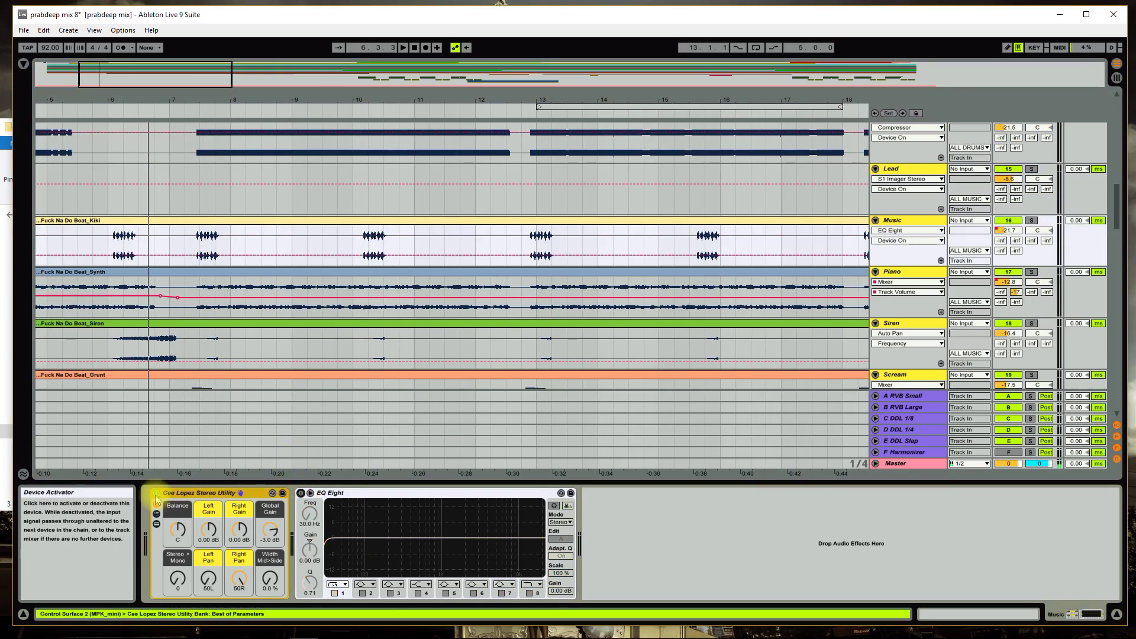
click(188, 112)
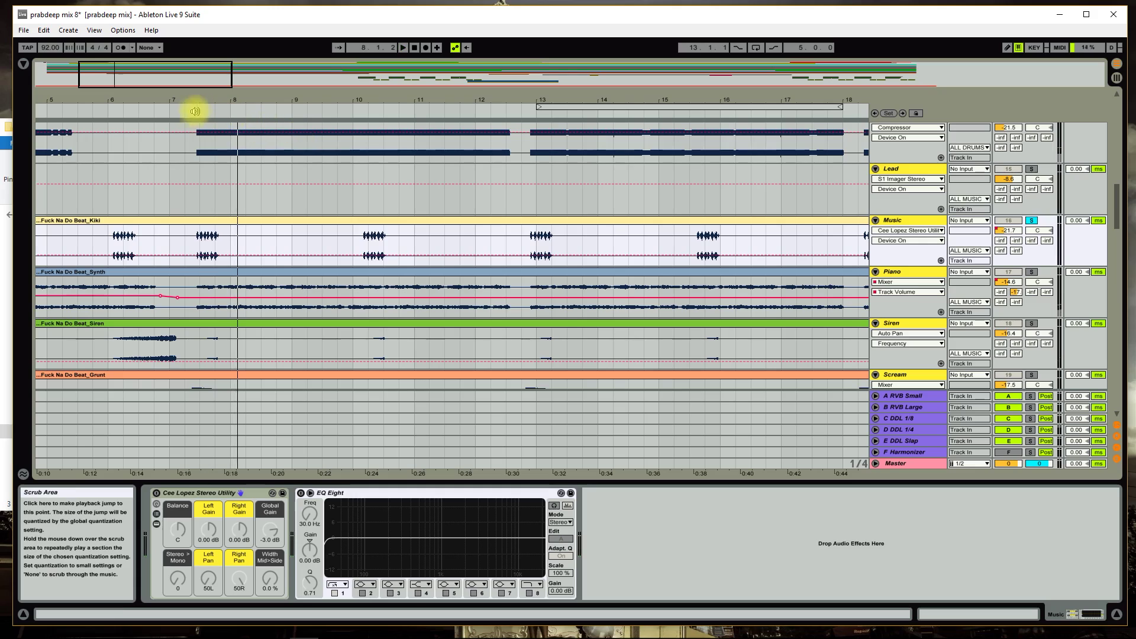
click(188, 112)
key(space)
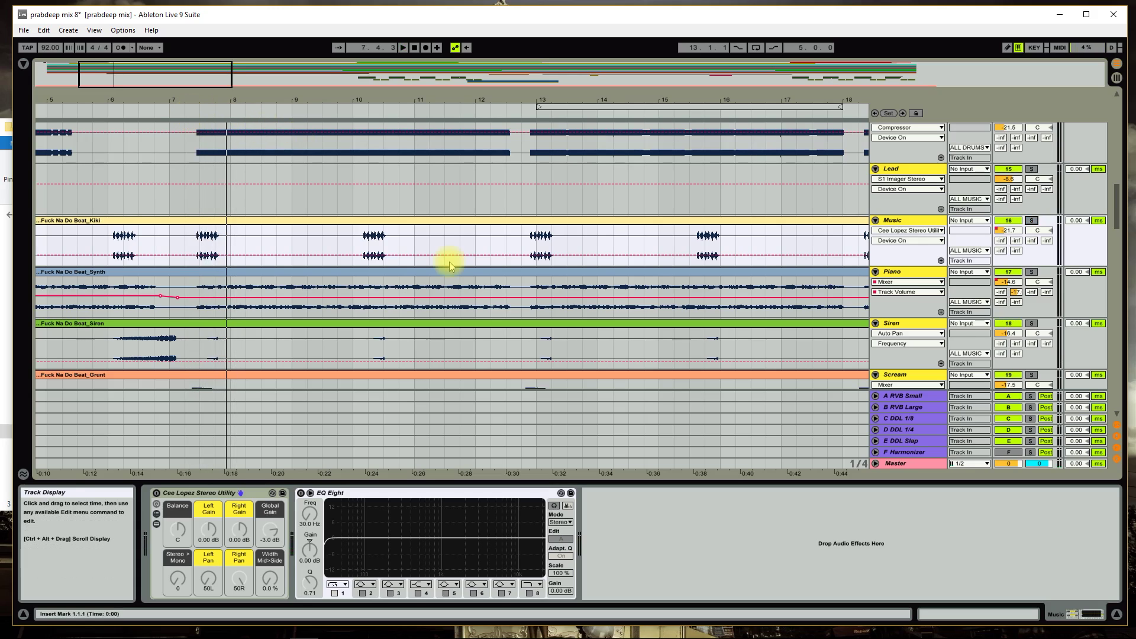
- Enable the Music track's Stereo Utility, comparing it on and off by replaying the mix from bar 7
click(159, 493)
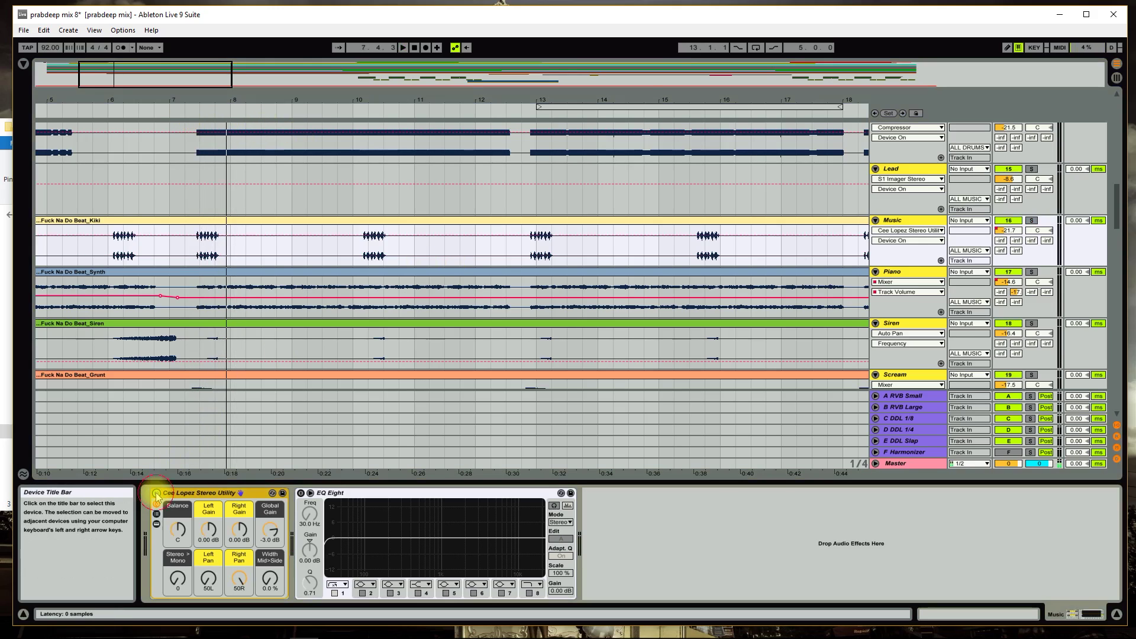
click(186, 109)
key(space)
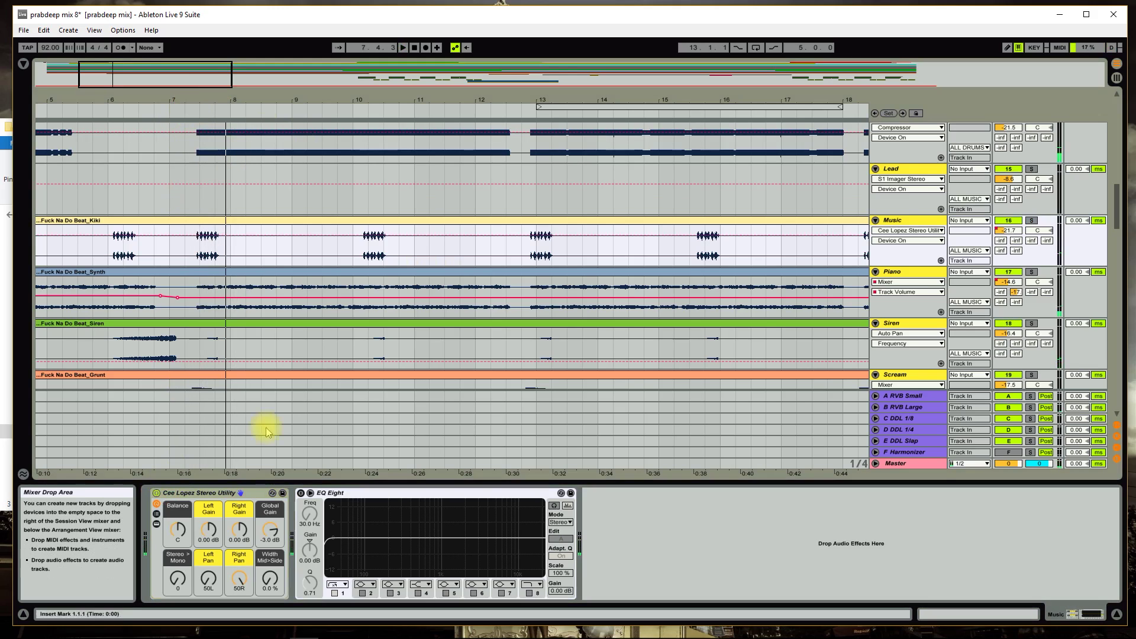
click(156, 493)
click(185, 112)
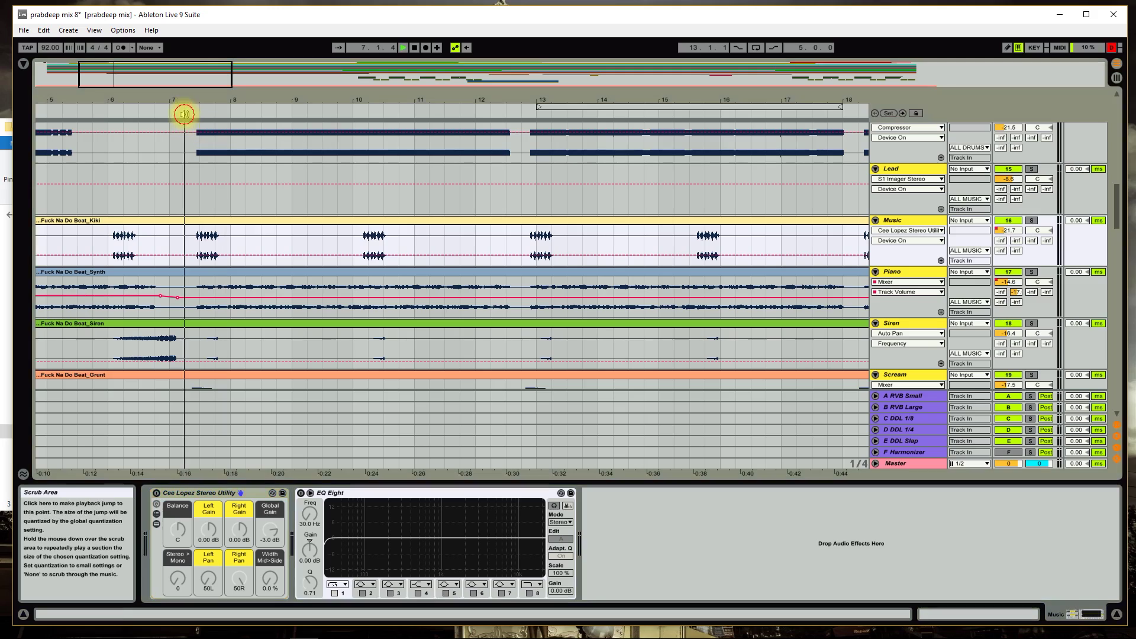
key(space)
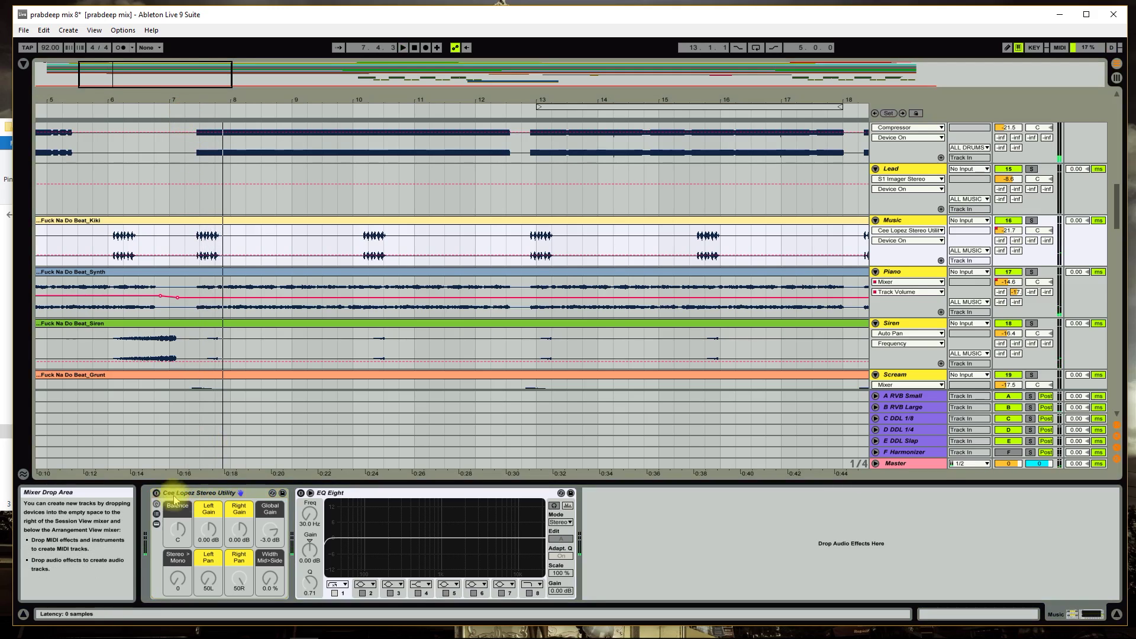
click(156, 494)
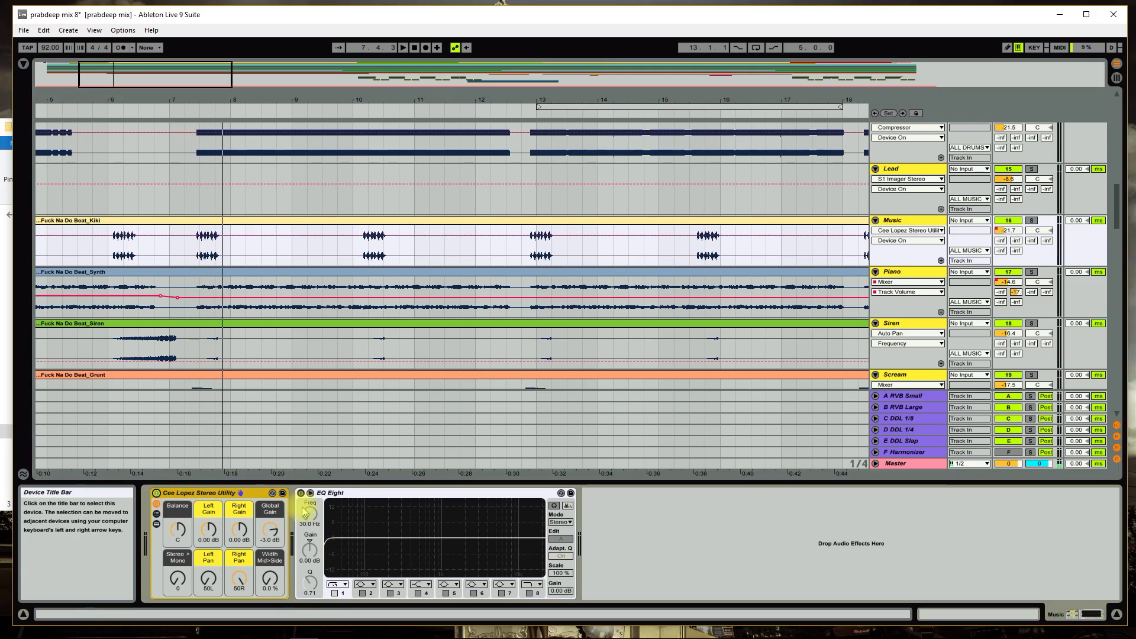
- Enable the Music track's EQ Eight, comparing it bypassed and active by replaying the mix from bar 7
click(334, 493)
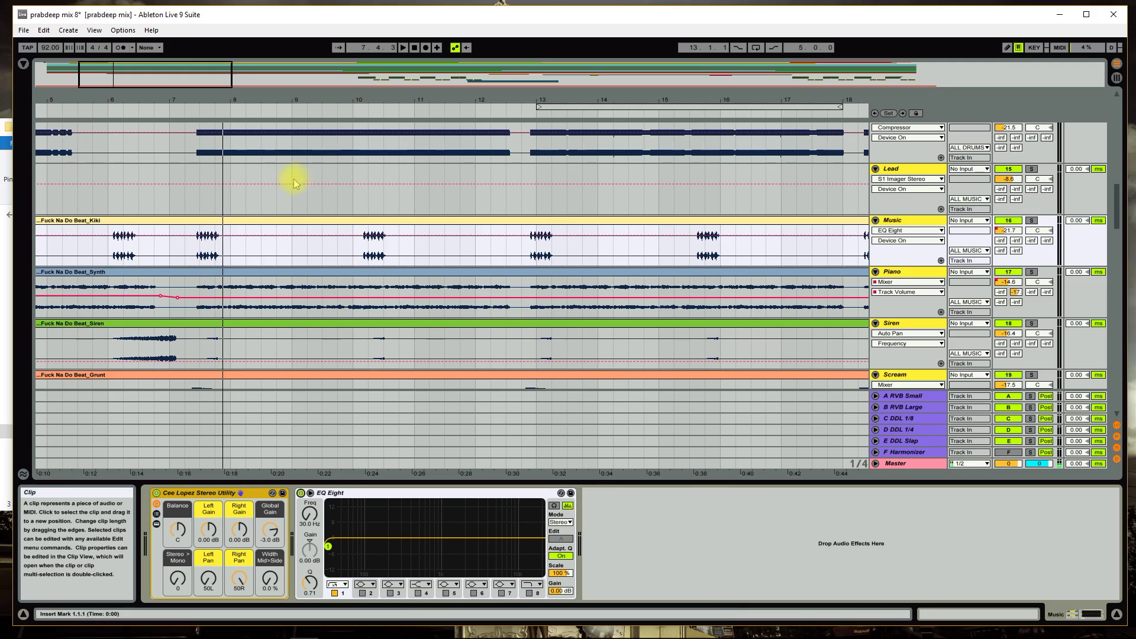
click(198, 111)
click(190, 111)
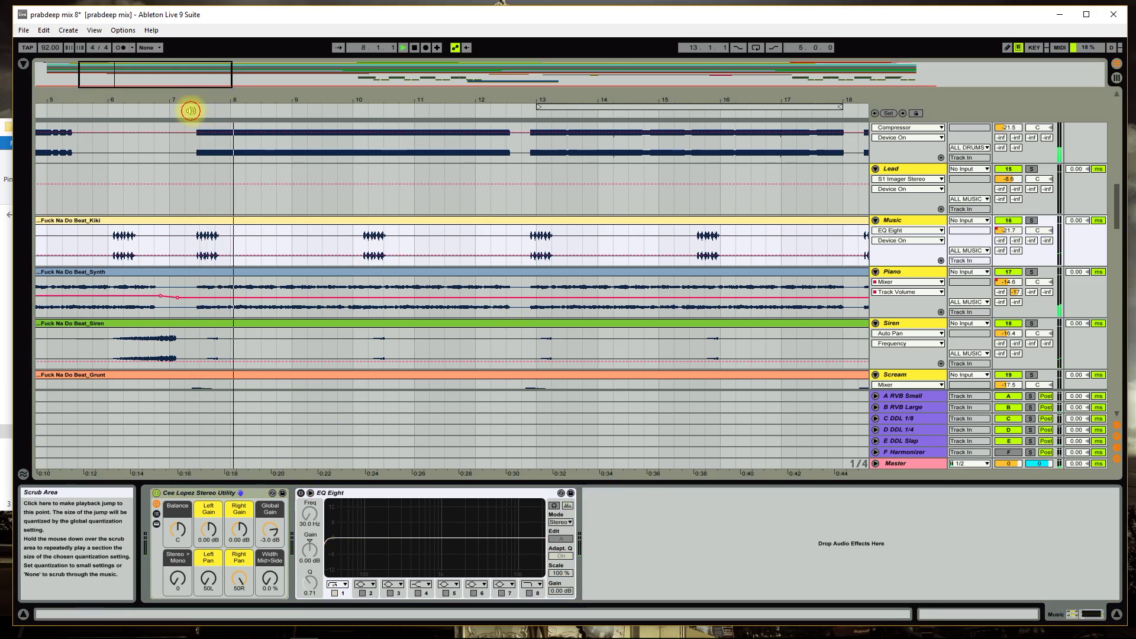
key(space)
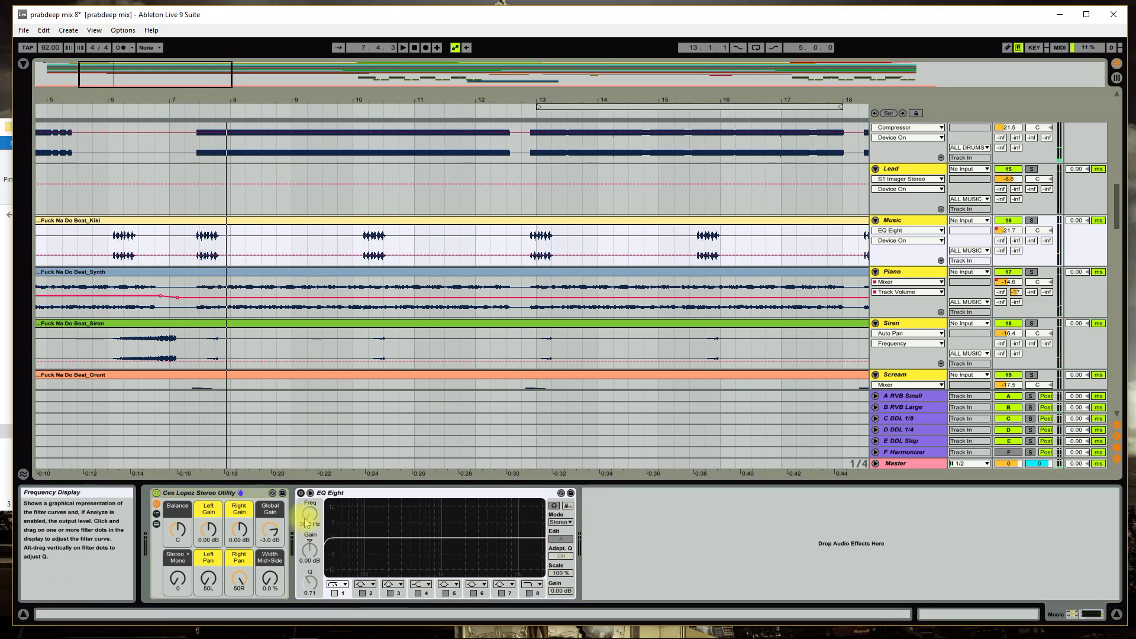
click(185, 111)
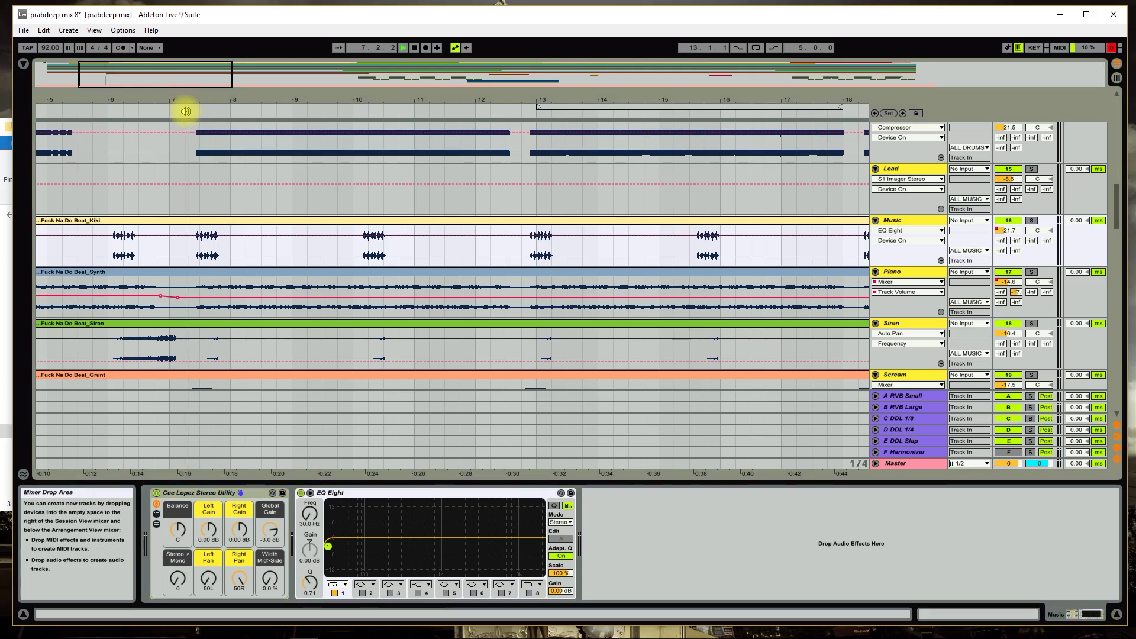
click(185, 111)
key(space)
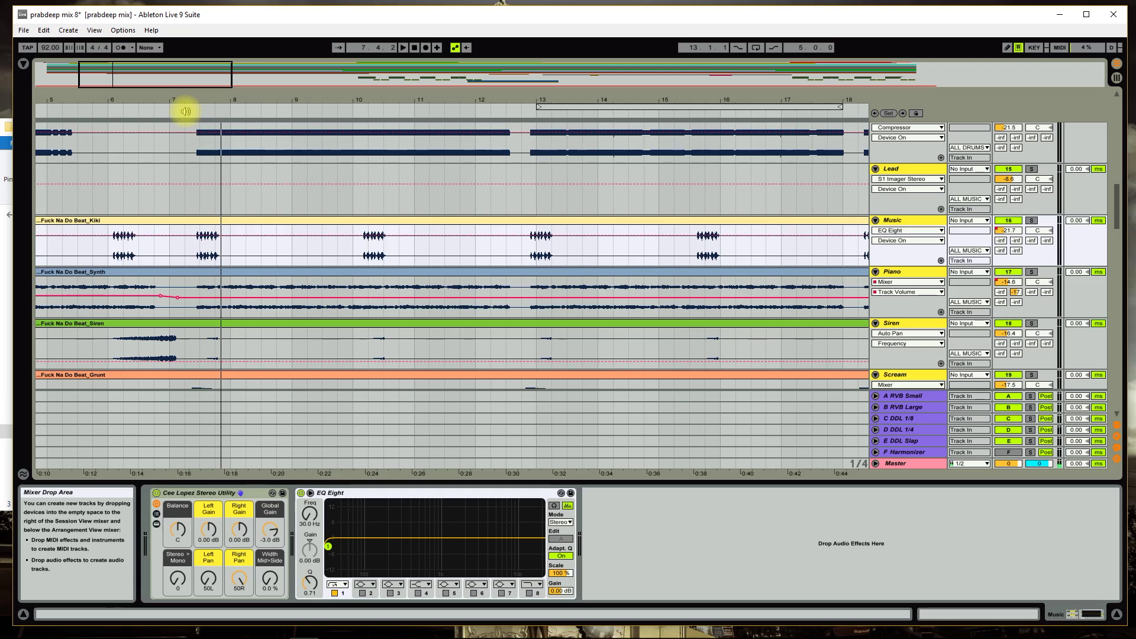
- Solo the Piano track and play it from about bar 7 with its Stereo Utility and EQ Eight bypassed
key(Down)
scroll(325, 221, down, 1)
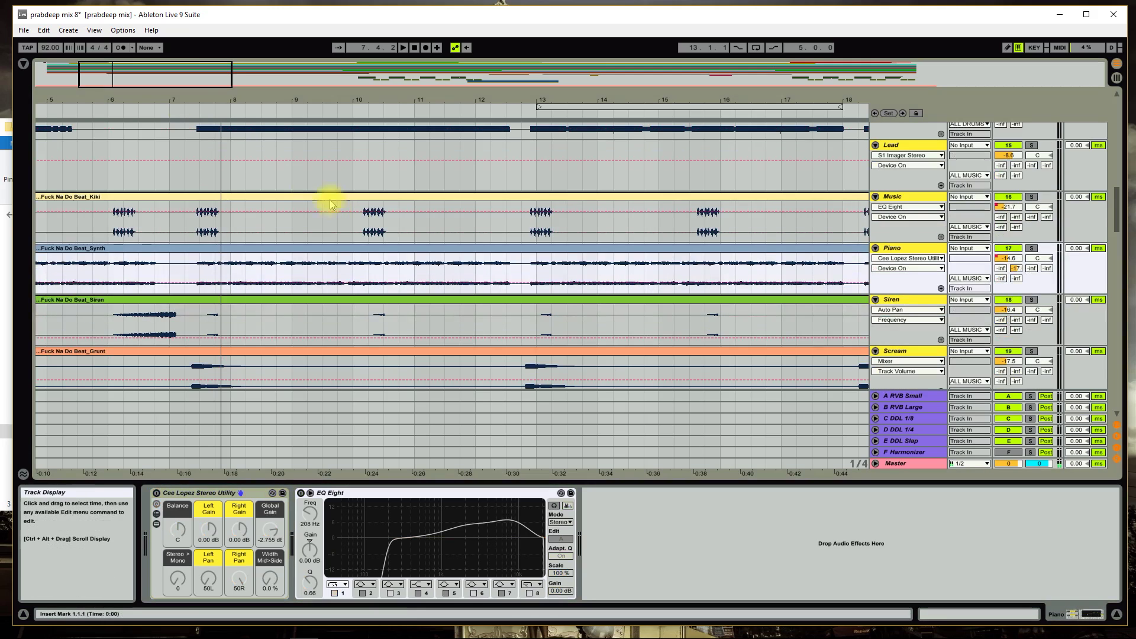
click(1031, 247)
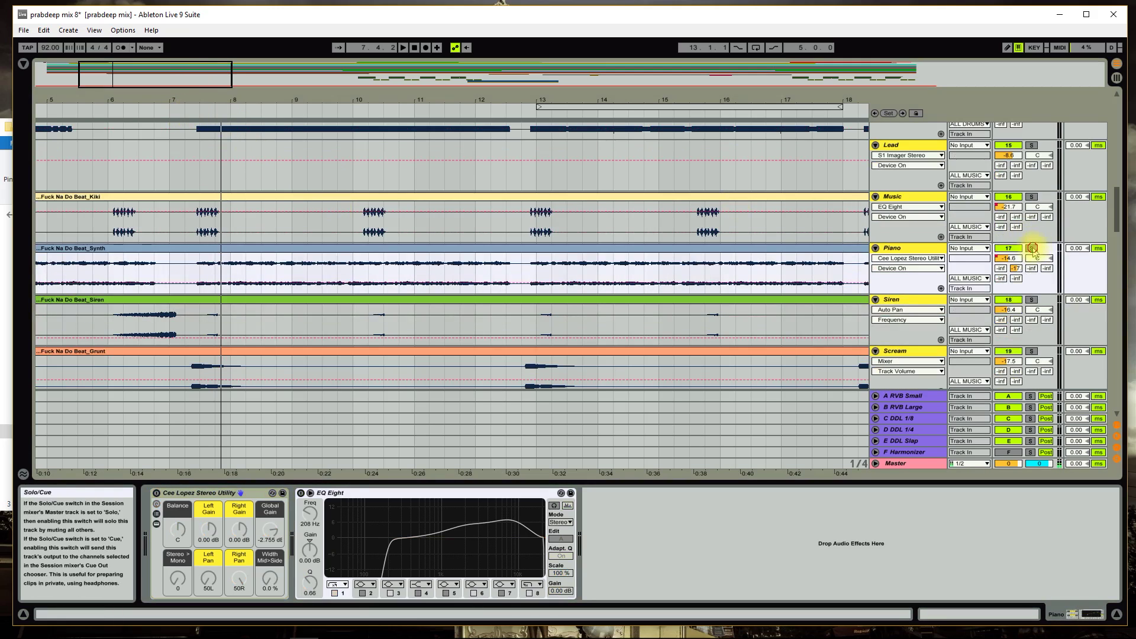
click(195, 112)
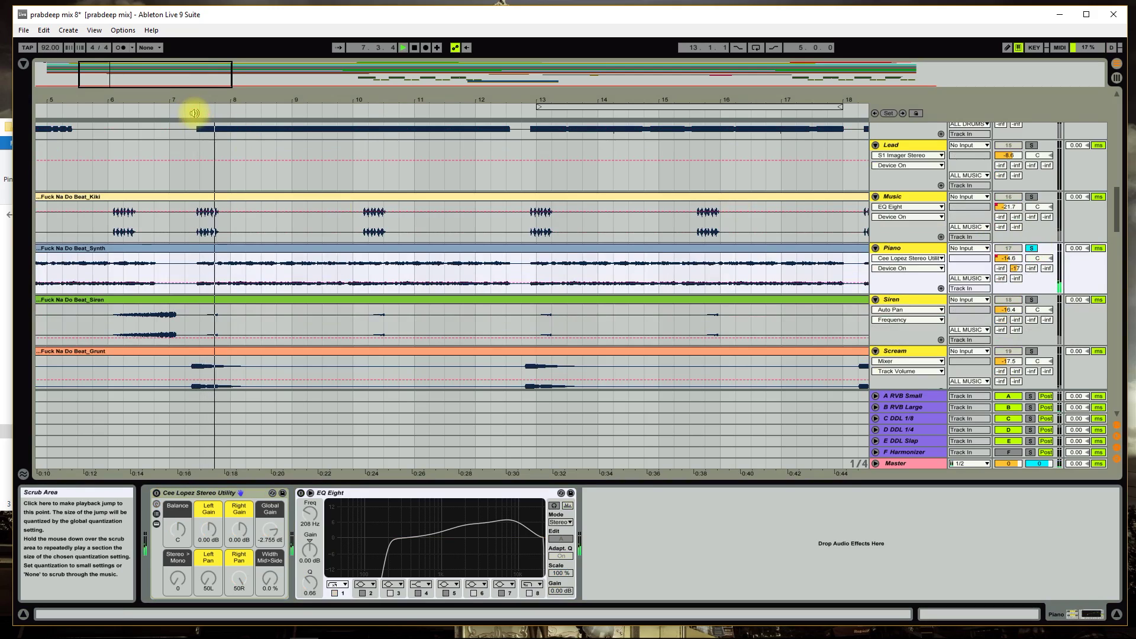
click(414, 48)
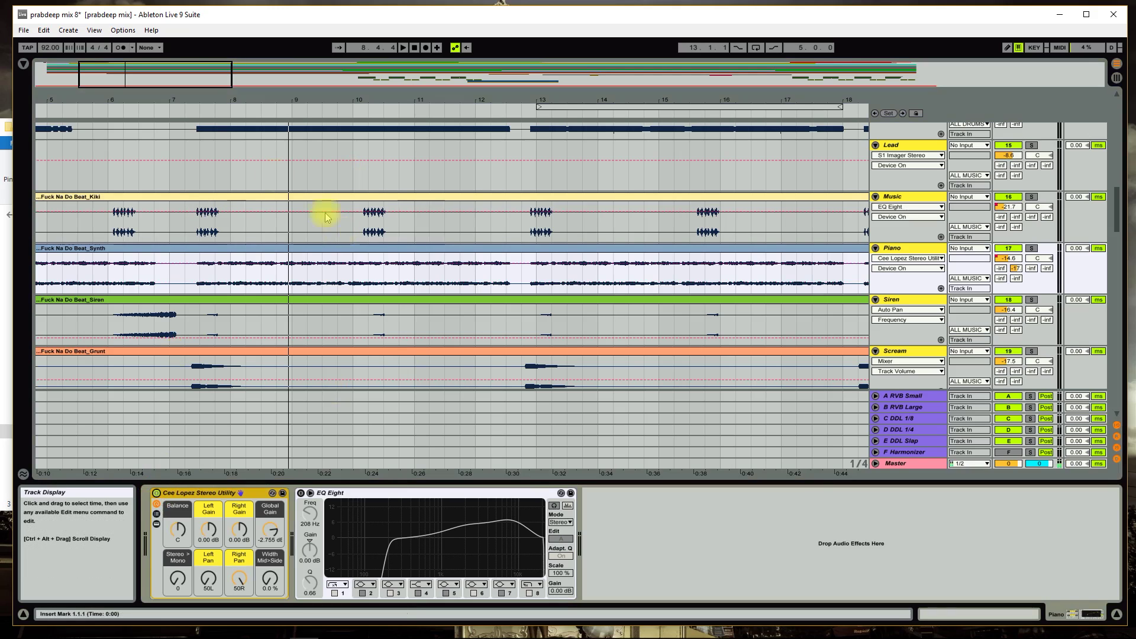
- Enable the Piano track's Stereo Utility, comparing it bypassed and active during playback from about bar 7
click(187, 114)
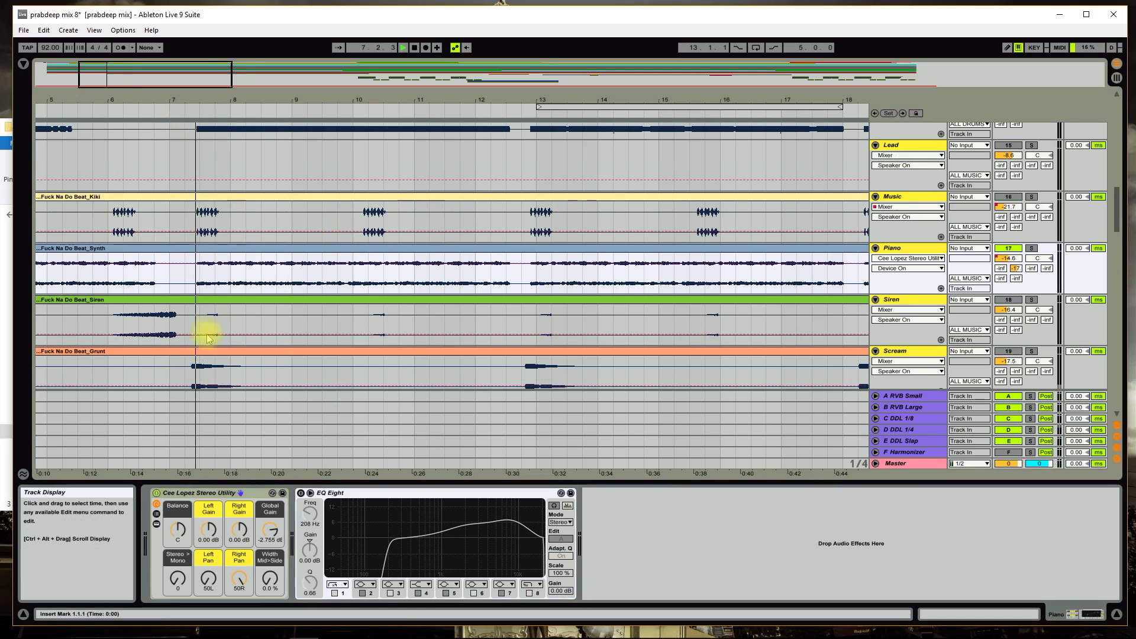
click(158, 494)
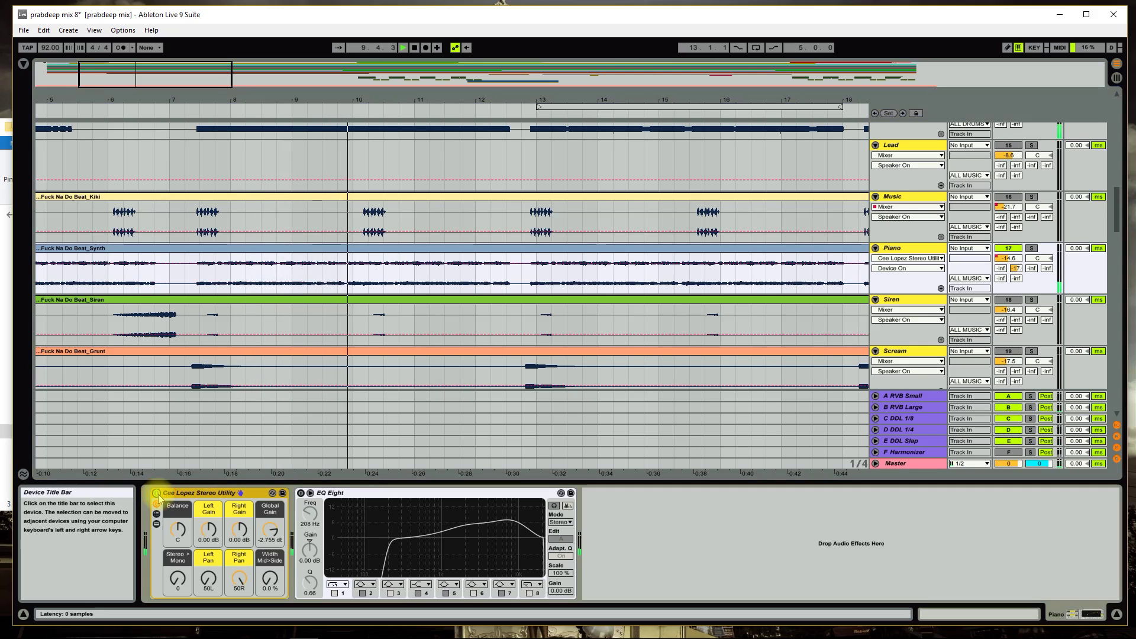
key(space)
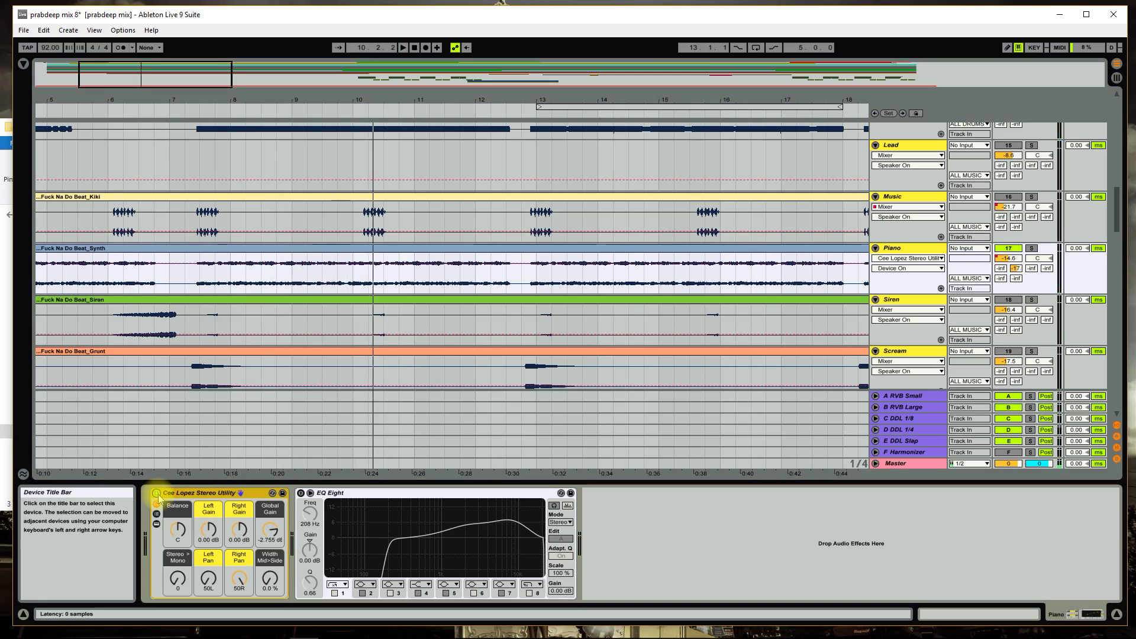
- Enable the Piano track's EQ Eight and select its bands 3 and 6 to show their settings
click(308, 497)
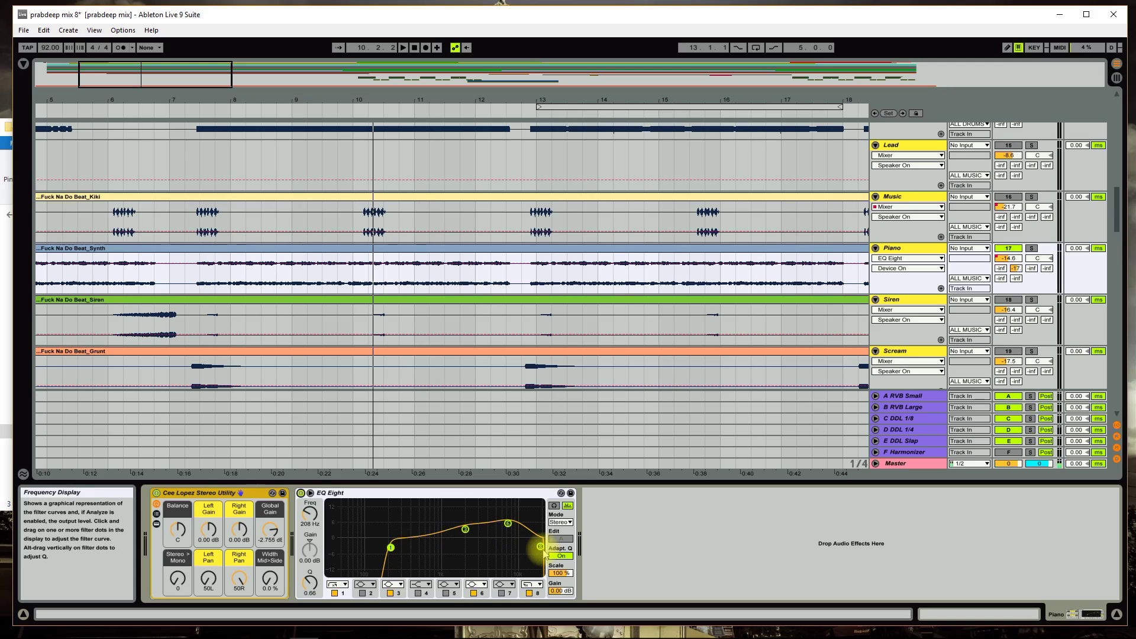
click(466, 530)
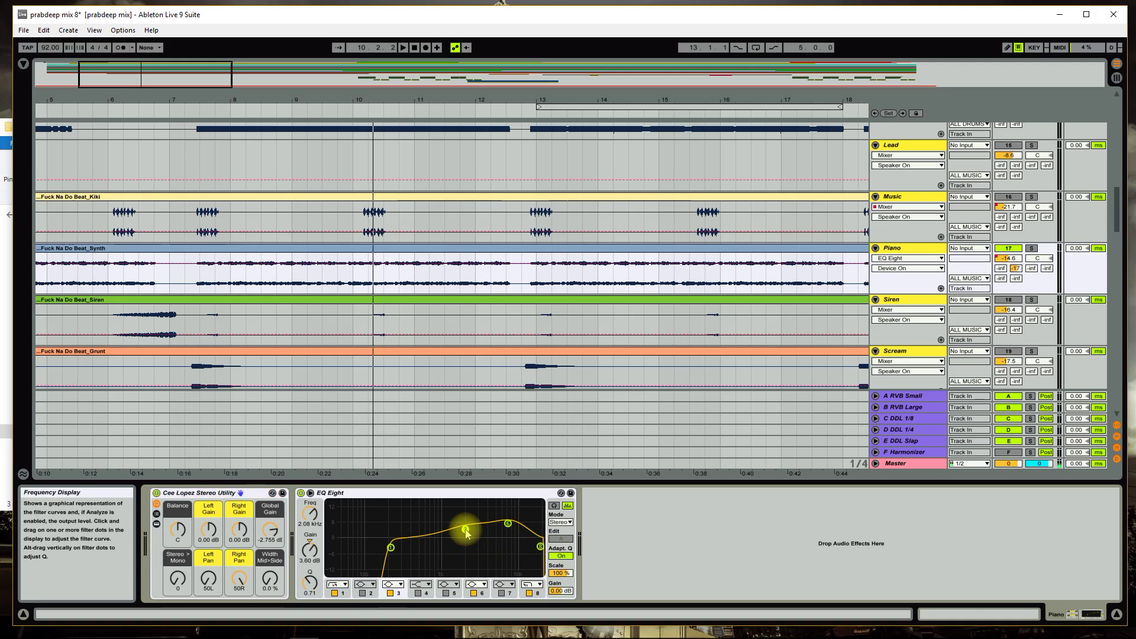
click(508, 524)
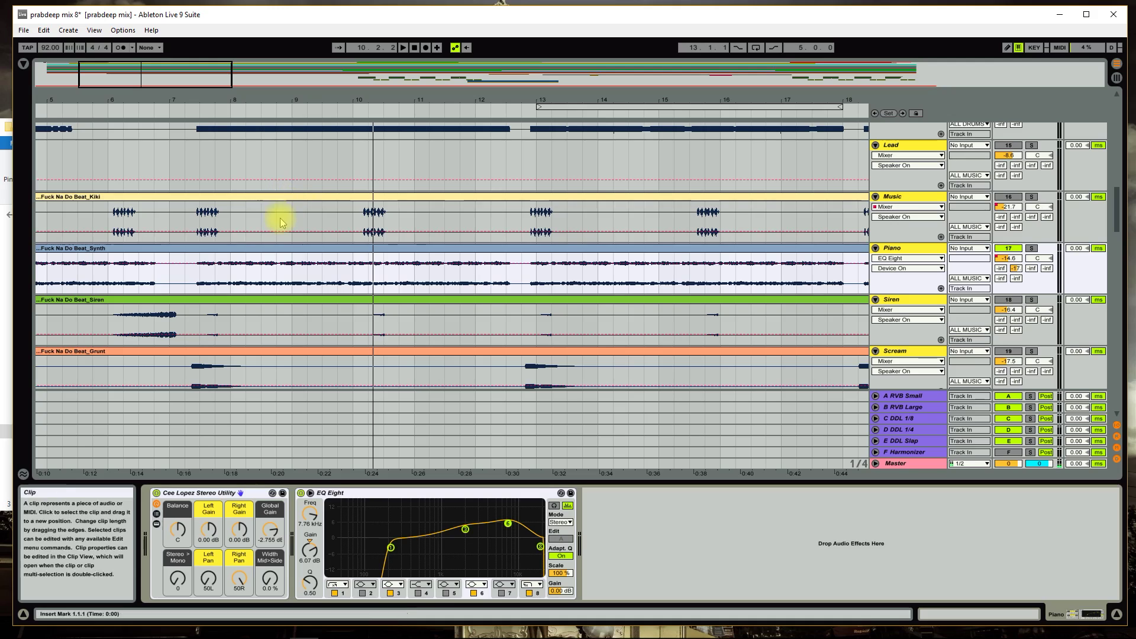
- Play the Piano track from about bar 7, comparing its EQ Eight active and bypassed
click(194, 112)
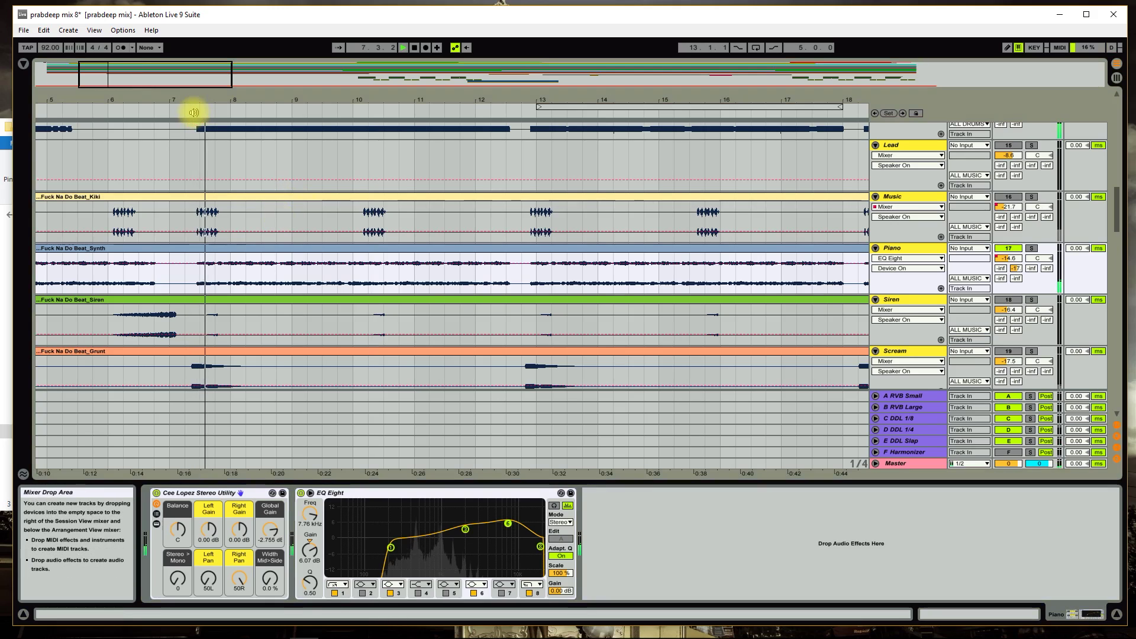
click(301, 495)
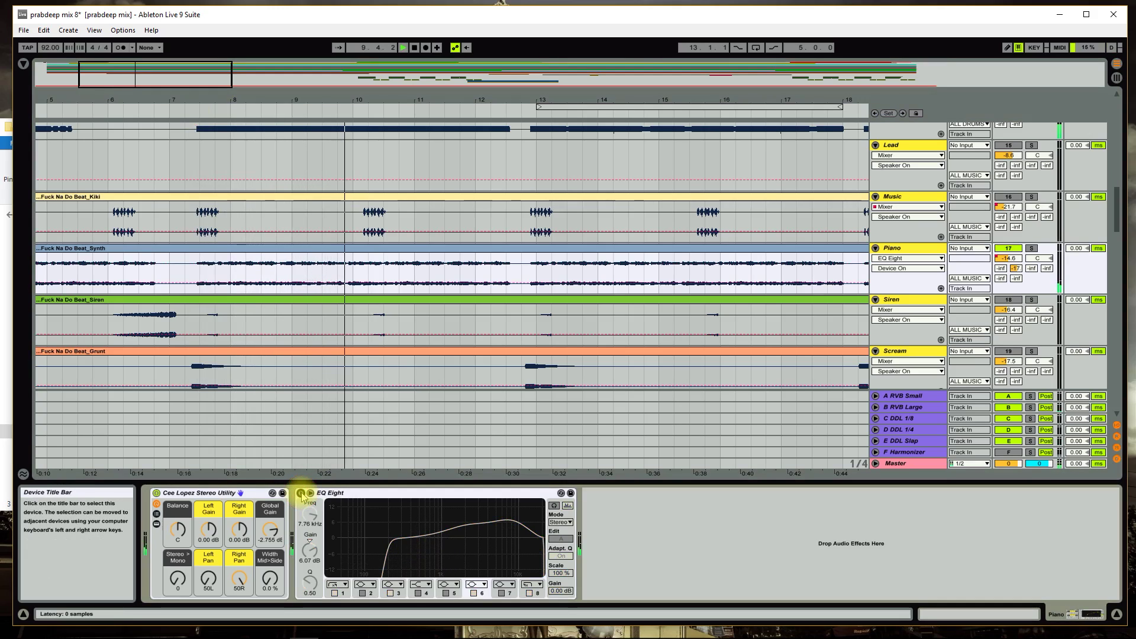
click(301, 495)
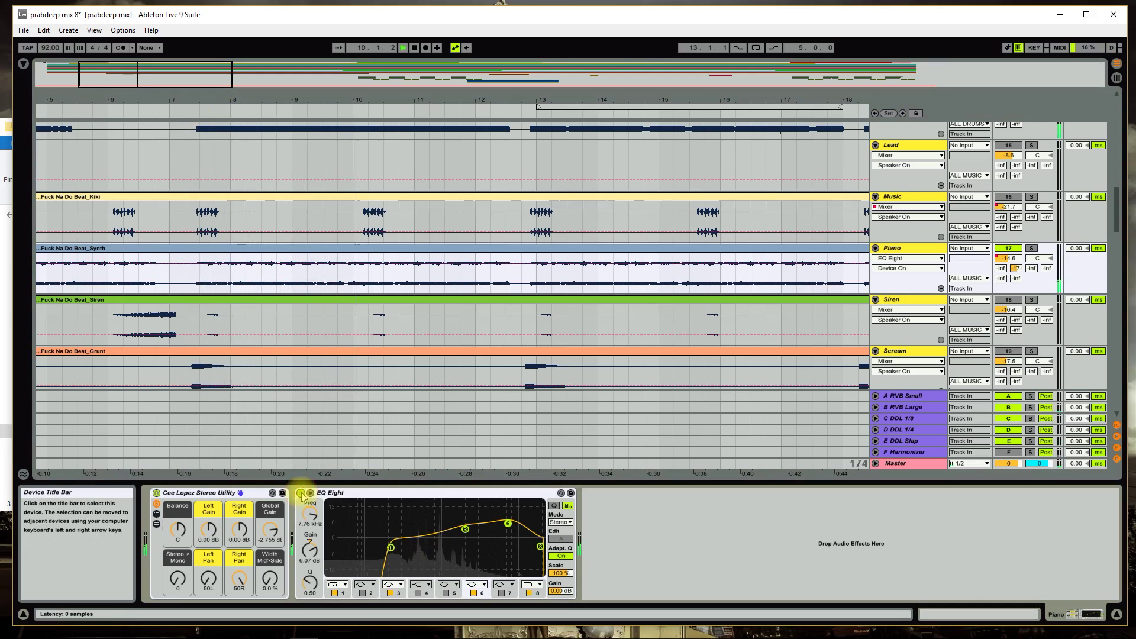
click(416, 53)
- Select the Siren track and play it soloed from just before bar 6 with its devices bypassed
scroll(136, 193, down, 1)
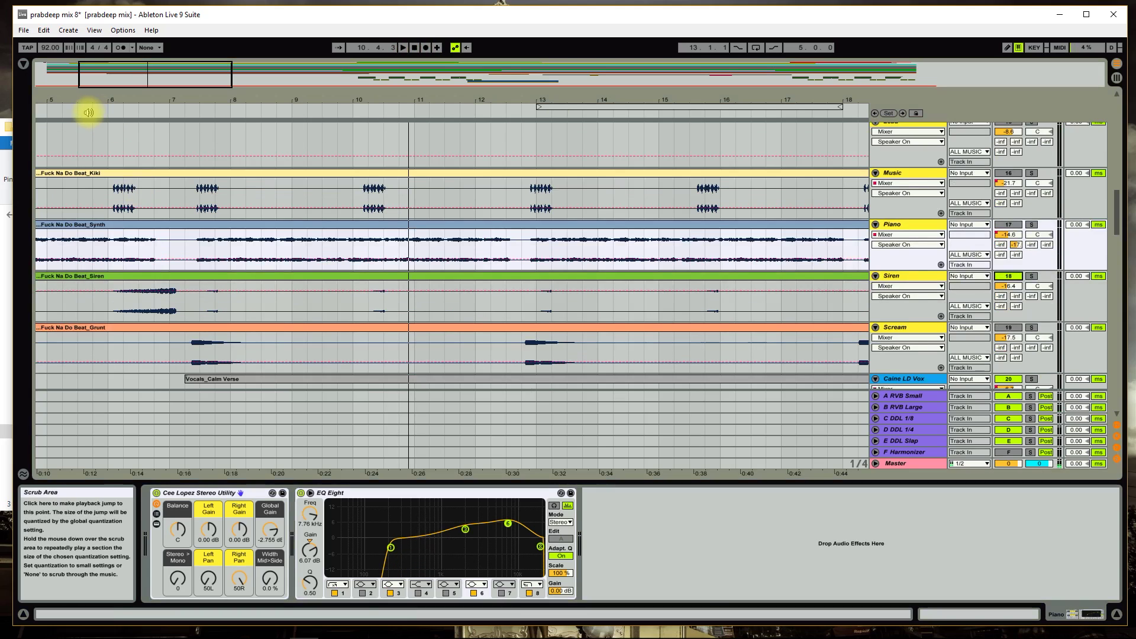
key(Down)
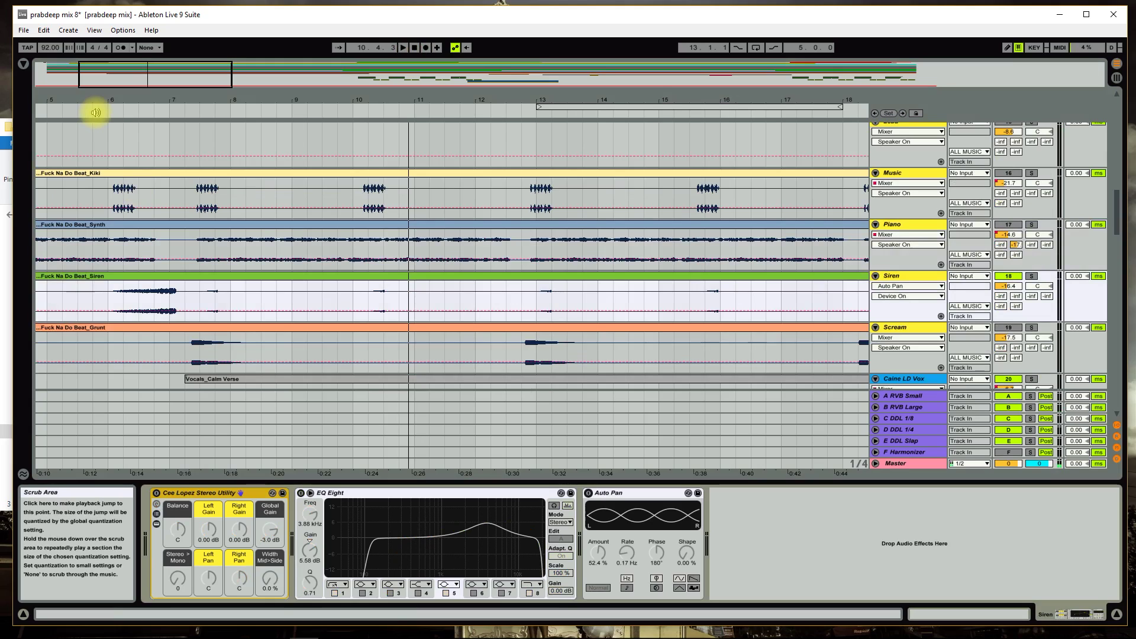
click(96, 112)
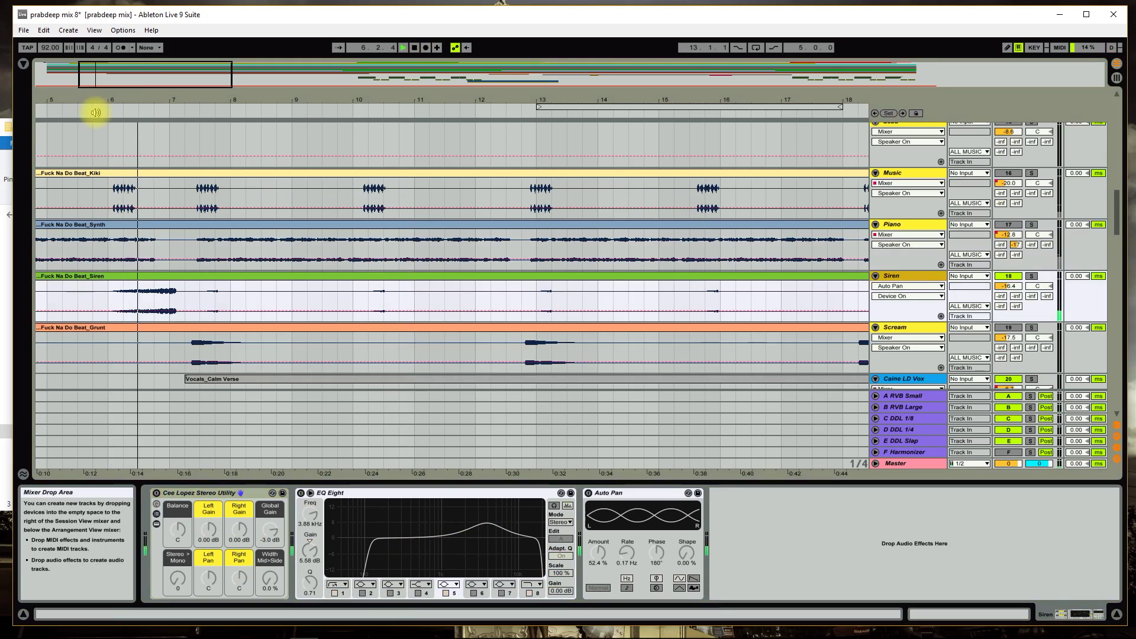
click(414, 48)
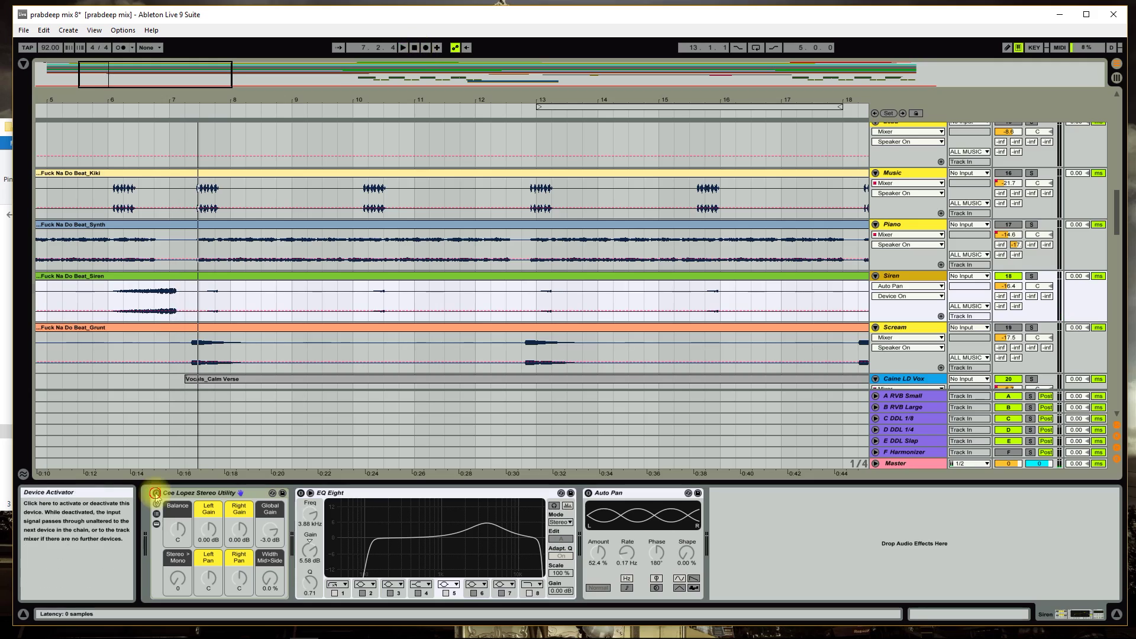
- Enable the Siren track's Stereo Utility and EQ Eight, selecting EQ bands 1, 5 and 8 to show their settings
click(156, 494)
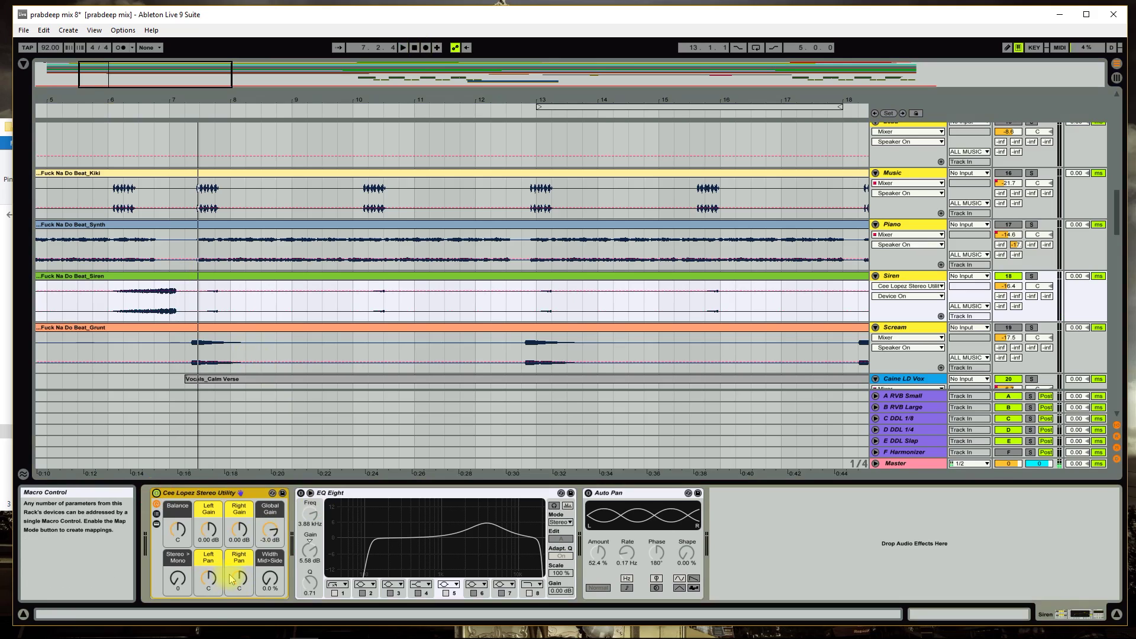
click(337, 529)
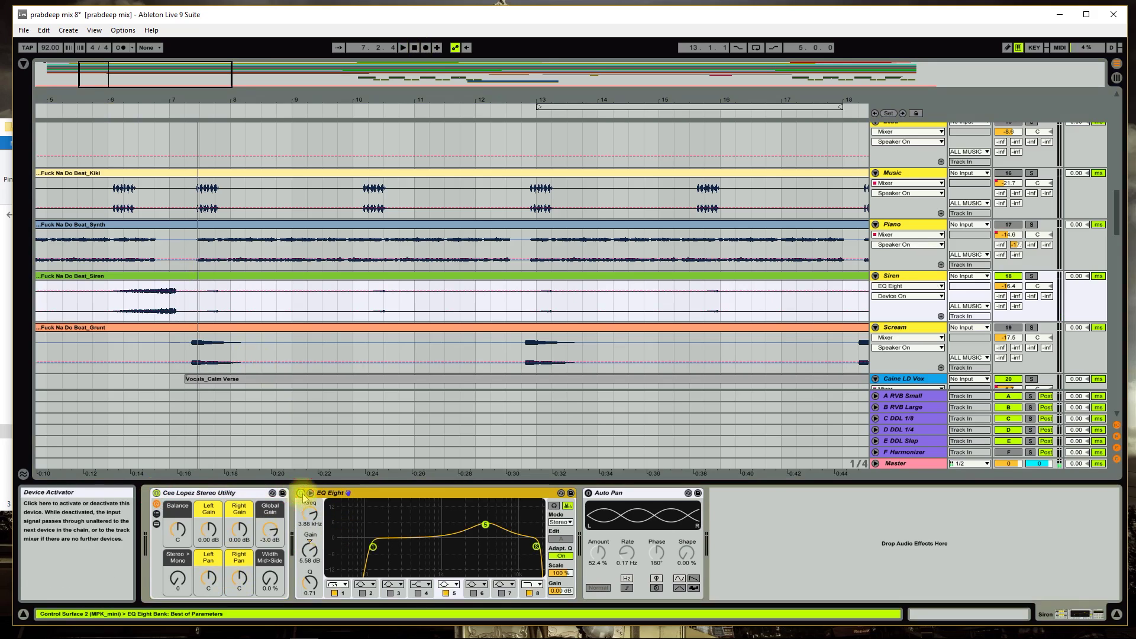
click(373, 547)
click(485, 525)
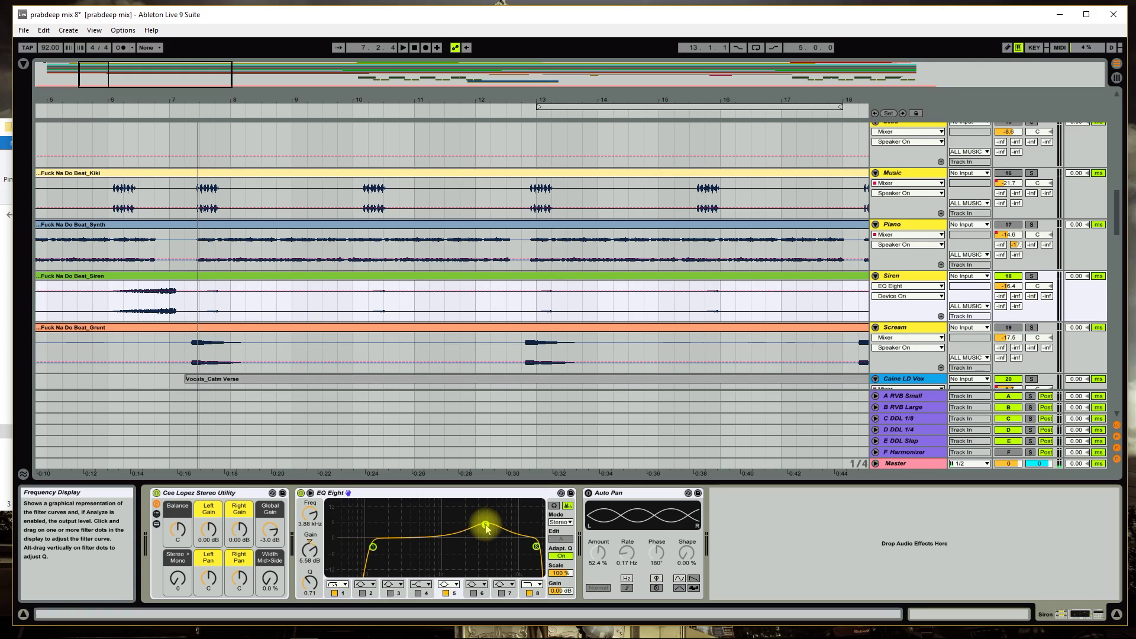
click(537, 548)
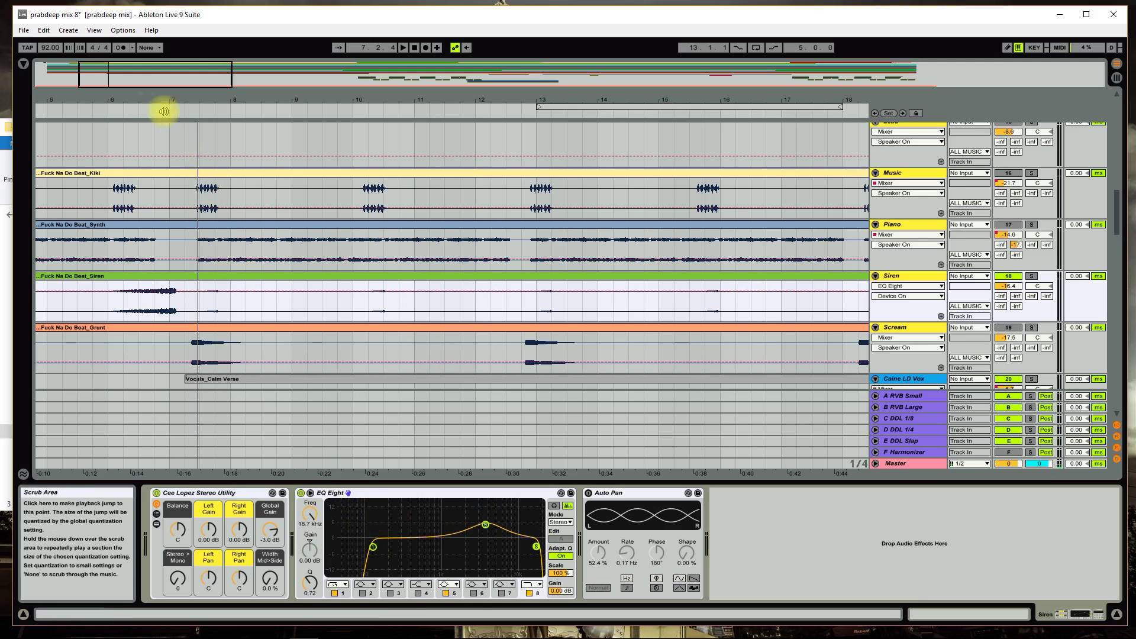
- Compare the Siren track with its EQ Eight active and bypassed by replaying it from bar 6
click(112, 113)
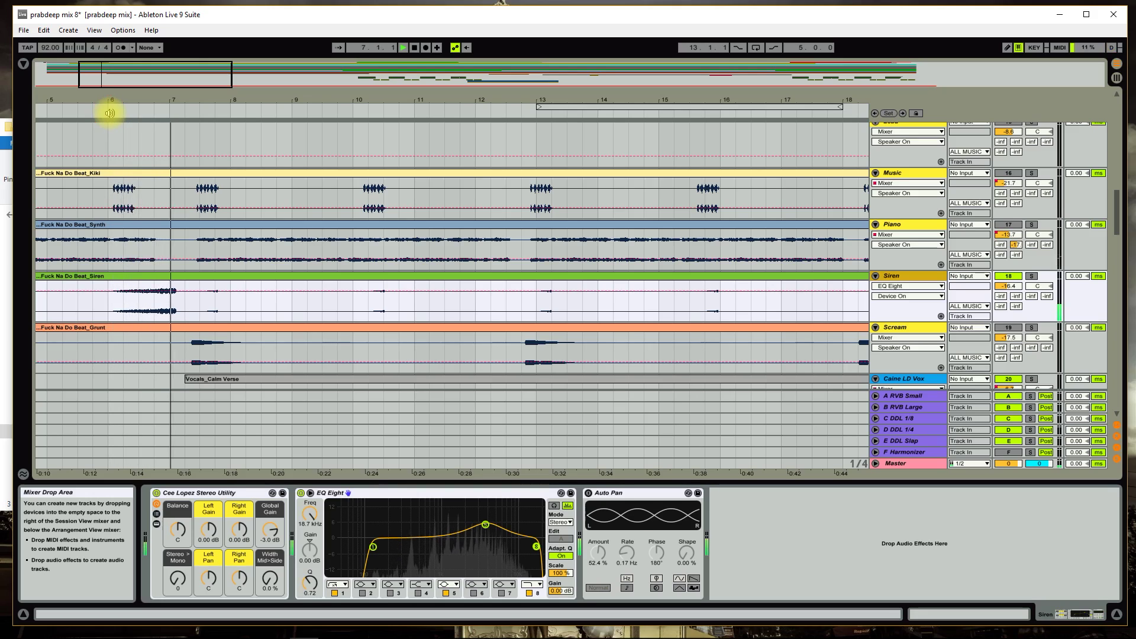
key(space)
click(301, 492)
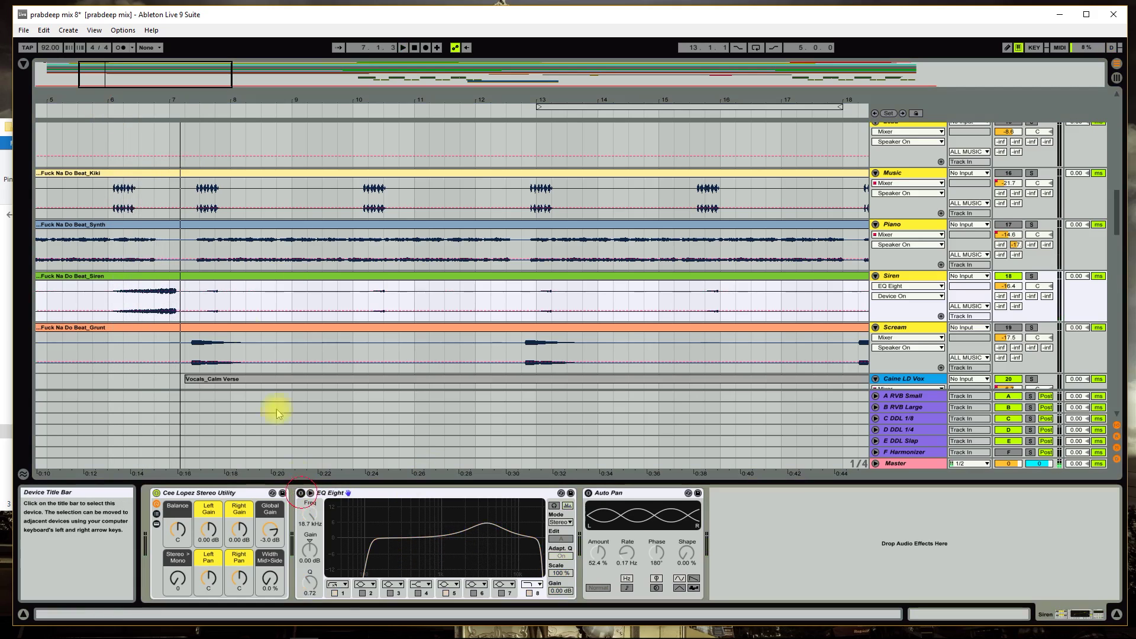
click(113, 112)
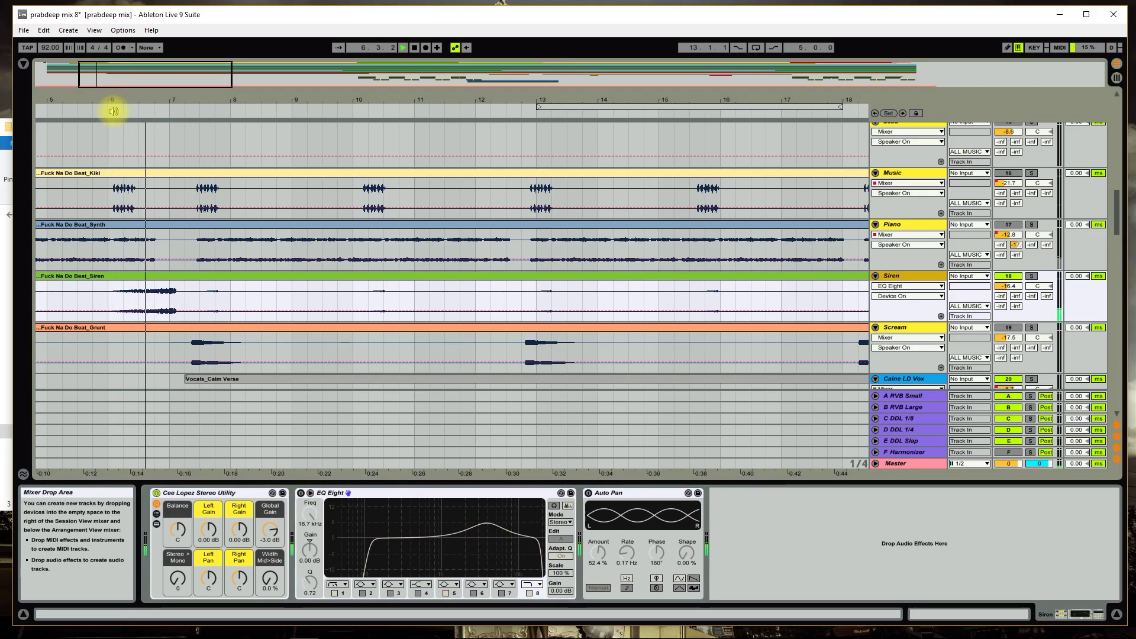
key(space)
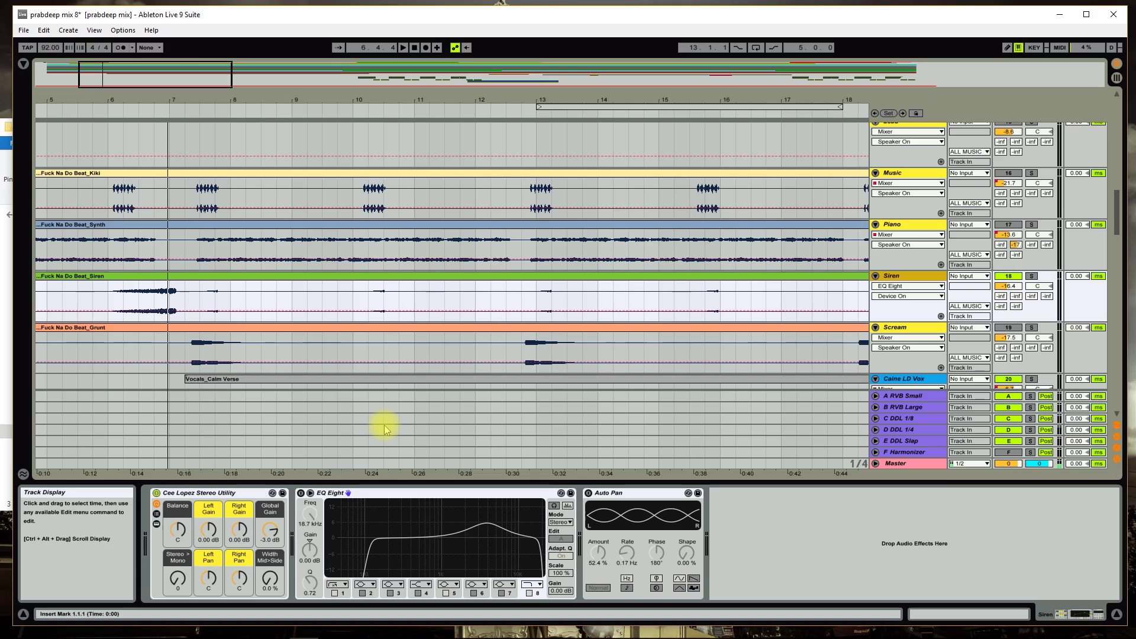
- Enable the Siren track's Auto Pan and play the track from just before bar 6
click(640, 493)
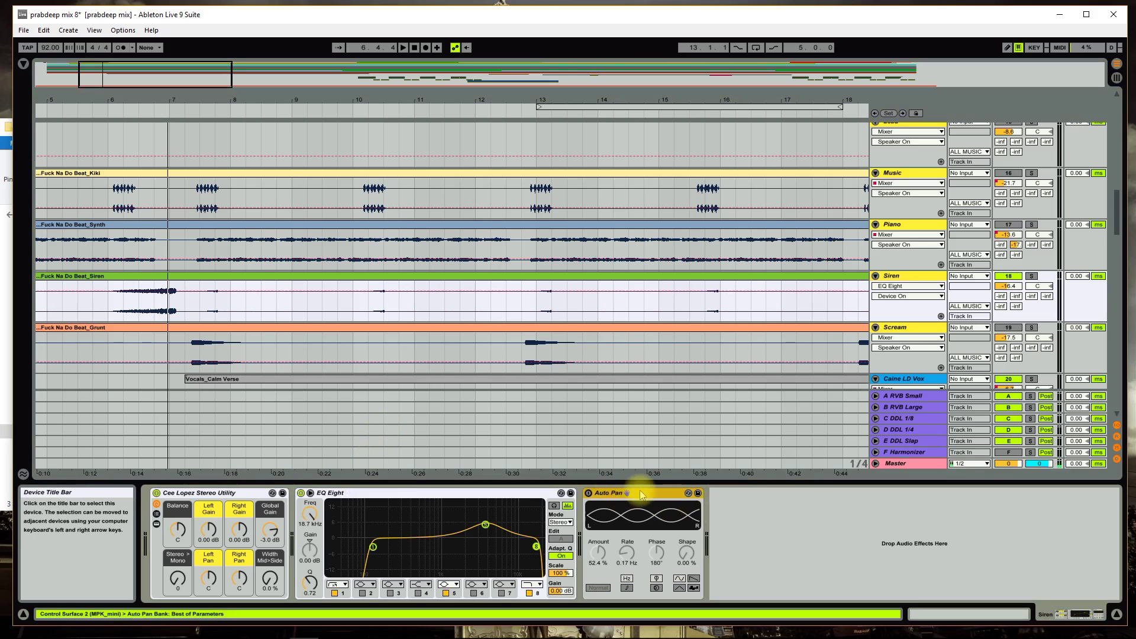
click(588, 494)
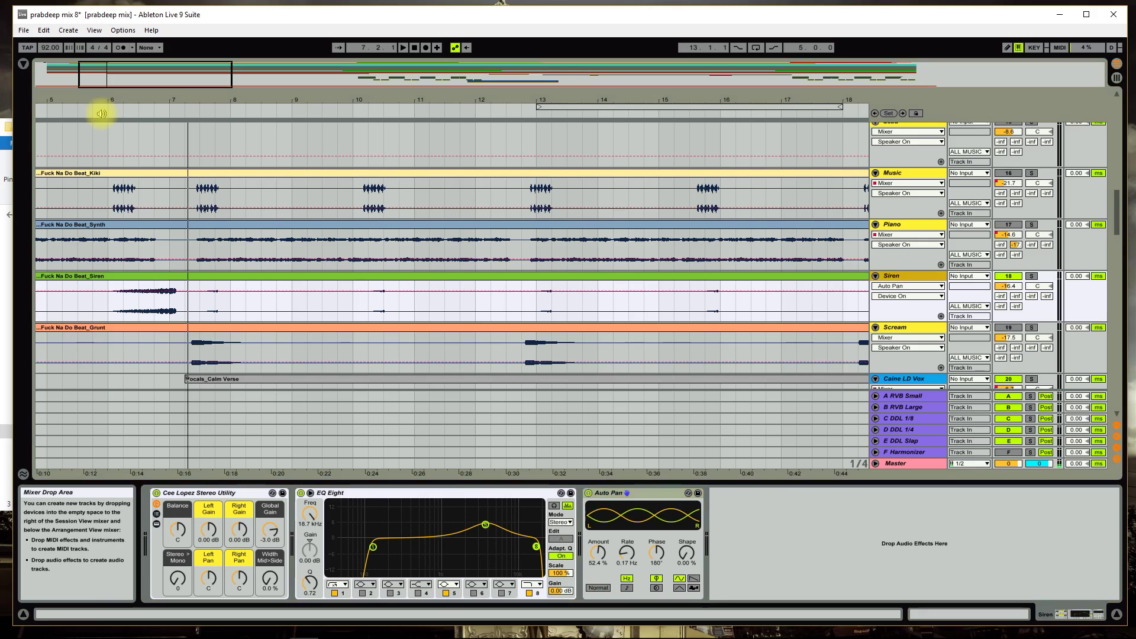
click(105, 112)
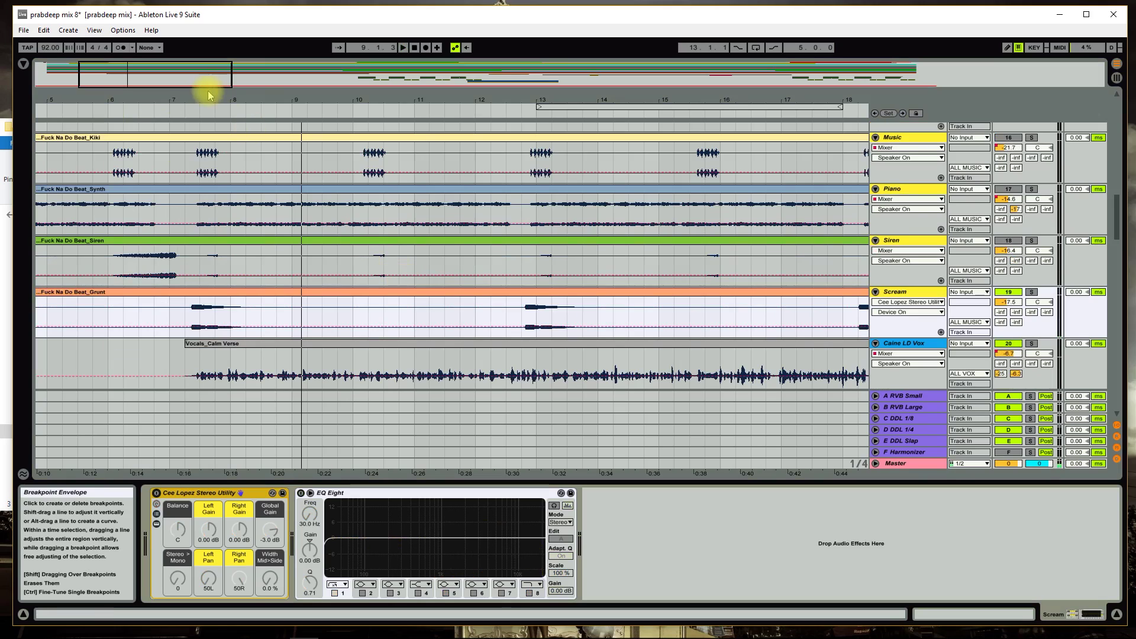
- Enable the Scream track's Stereo Utility, comparing it bypassed and active by replaying the soloed track from about bar 7
click(172, 112)
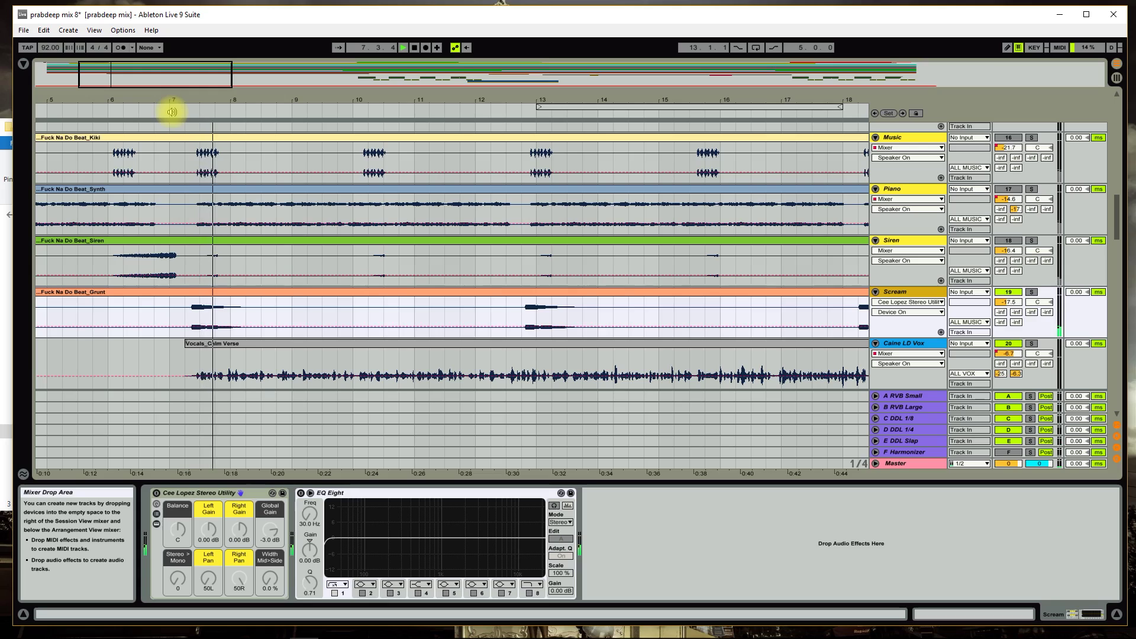
key(space)
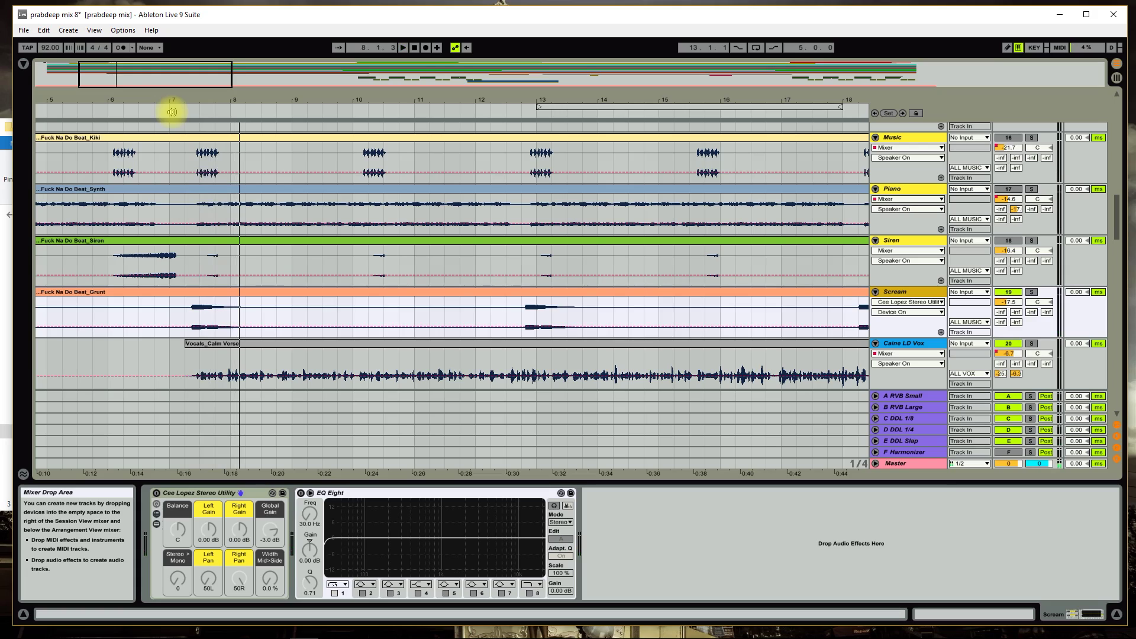
click(155, 493)
click(179, 107)
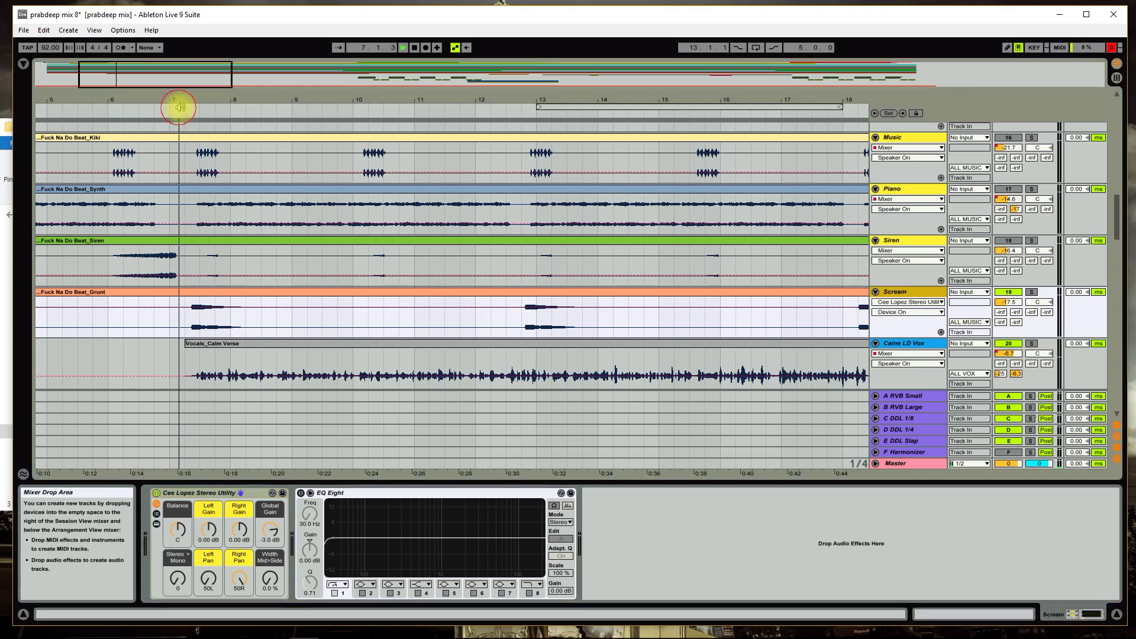
click(415, 49)
click(159, 494)
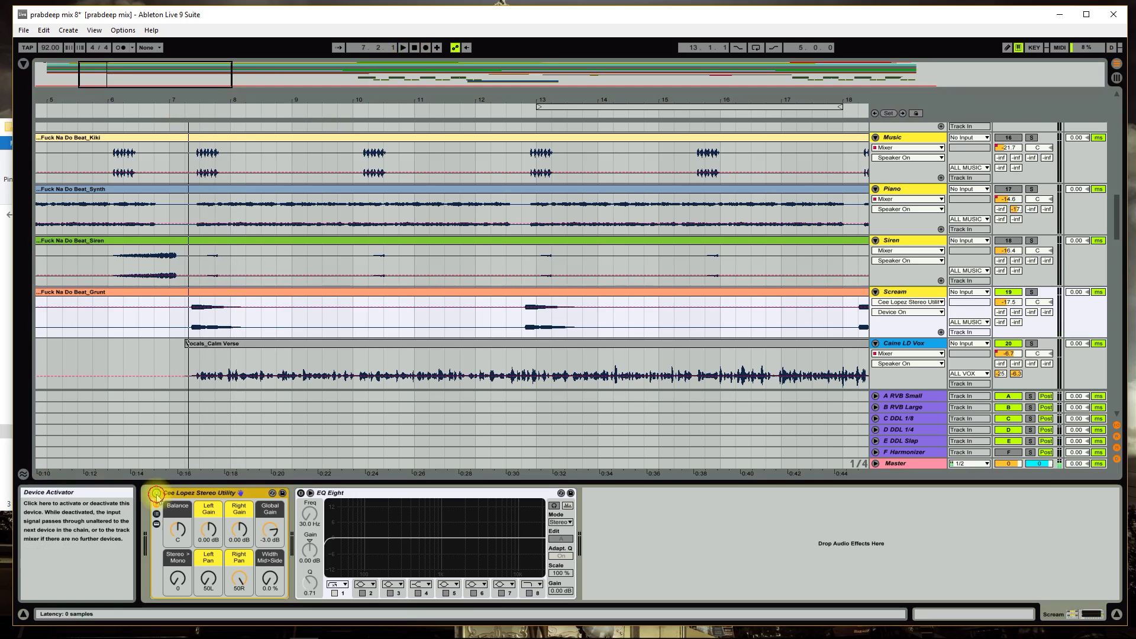
click(188, 107)
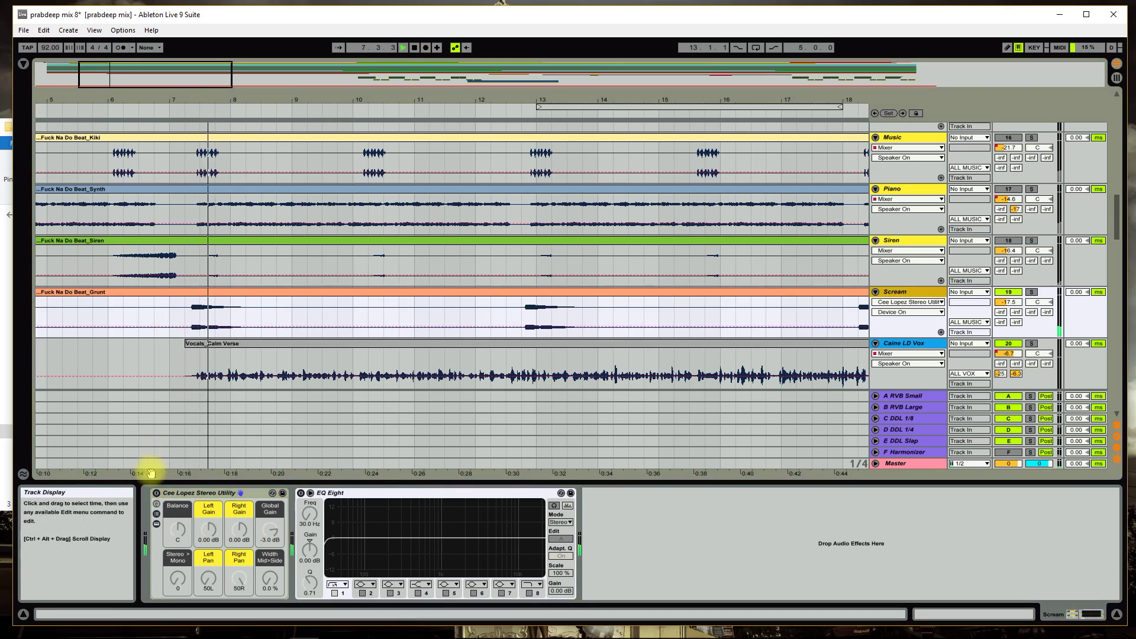
- Enable the Scream track's EQ Eight, show its band 1, and play the track from about bar 7
click(330, 547)
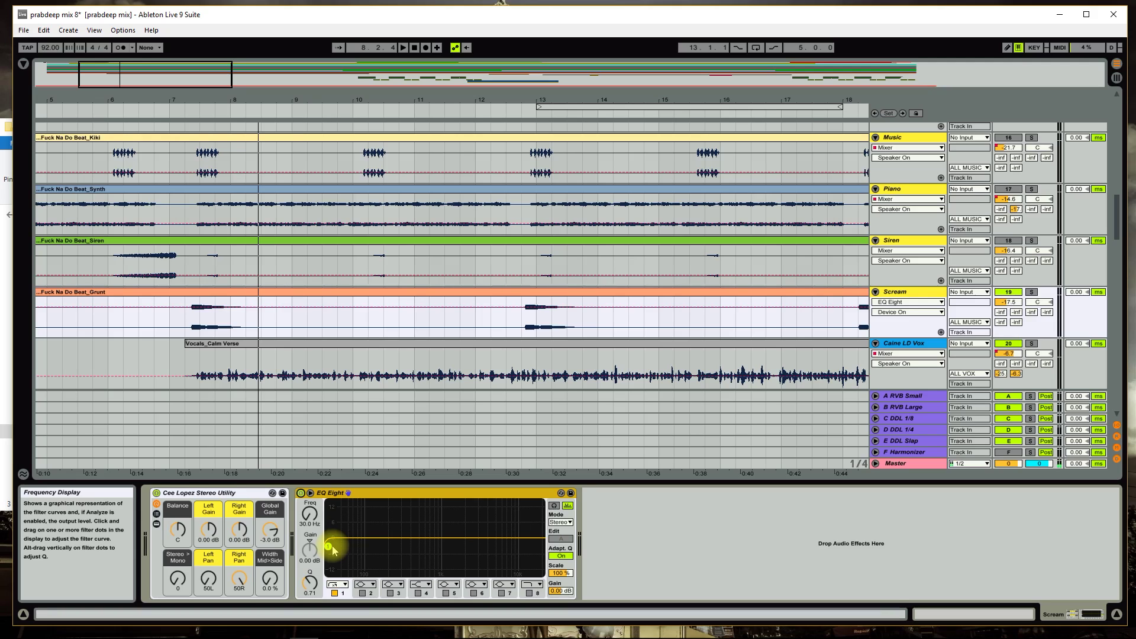
click(184, 111)
click(415, 48)
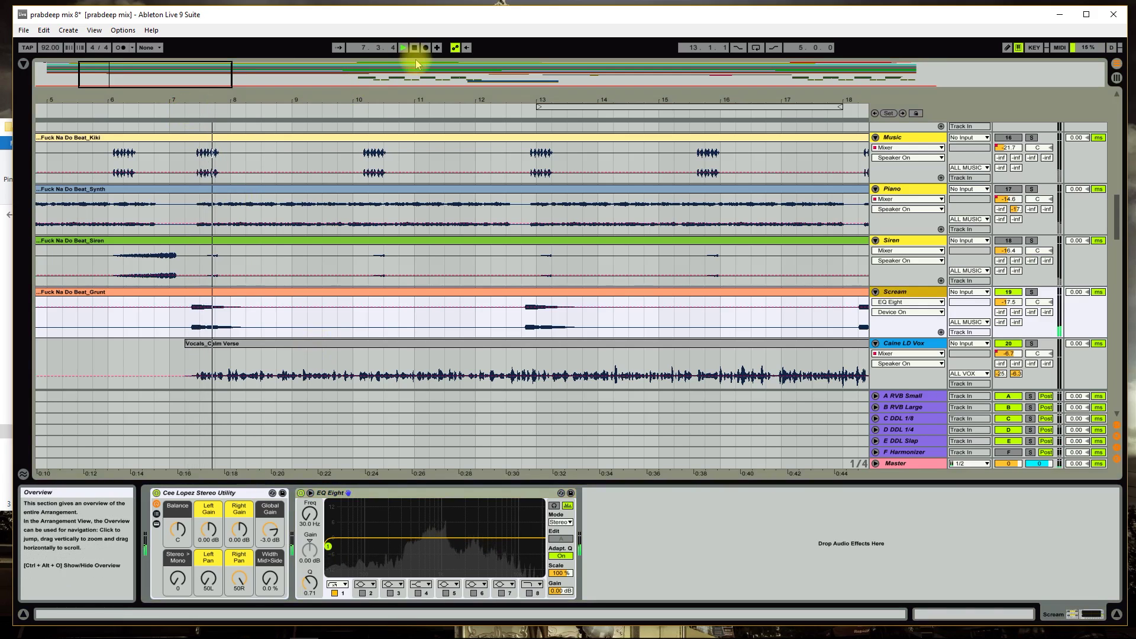
- Bypass the Scream track's EQ Eight, replay the track from about bar 7 for comparison, and re-enable the EQ
click(300, 492)
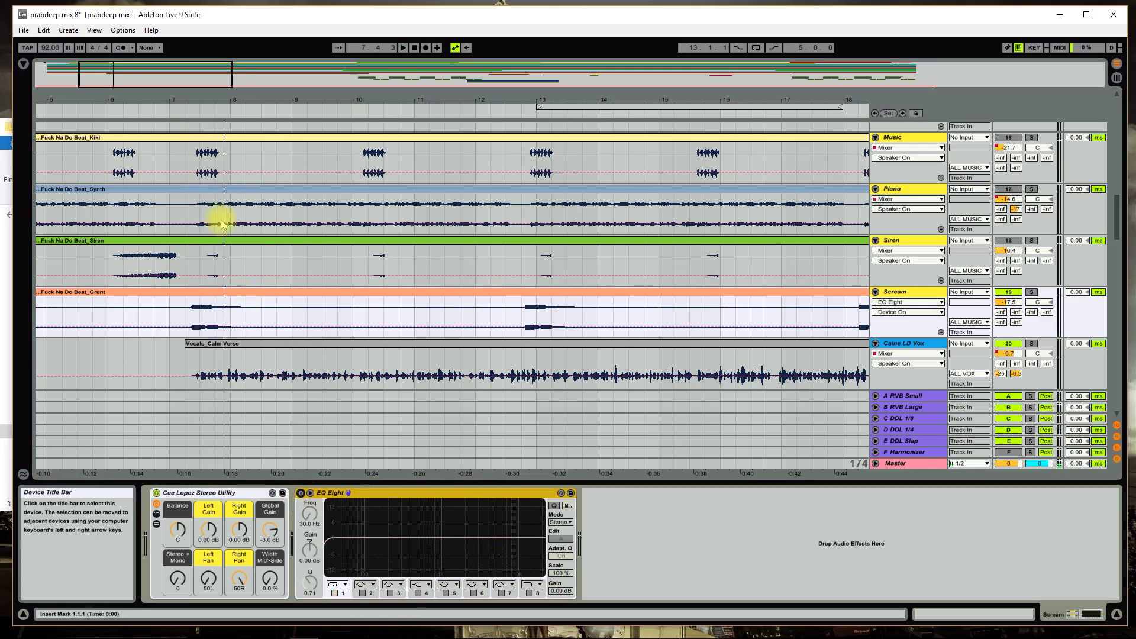
click(184, 110)
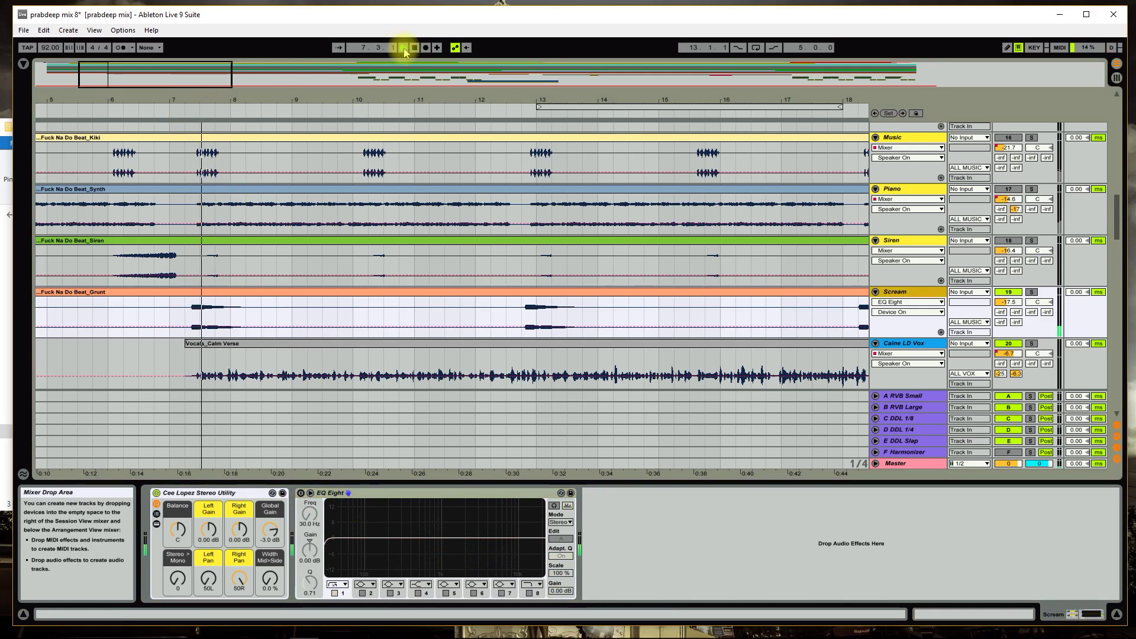
click(421, 50)
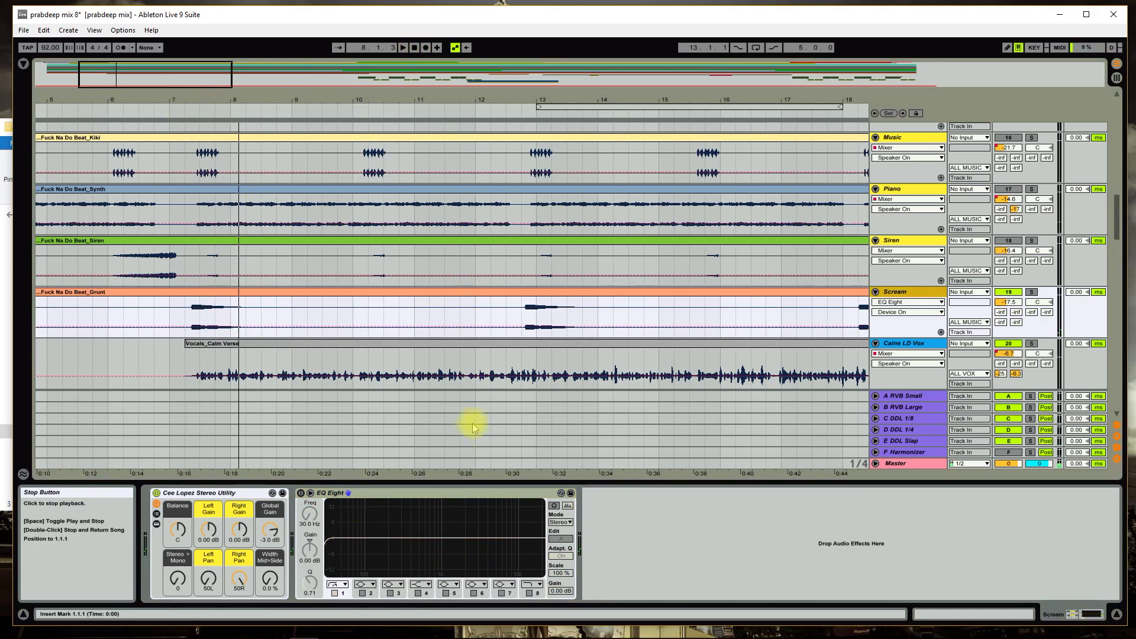
click(301, 493)
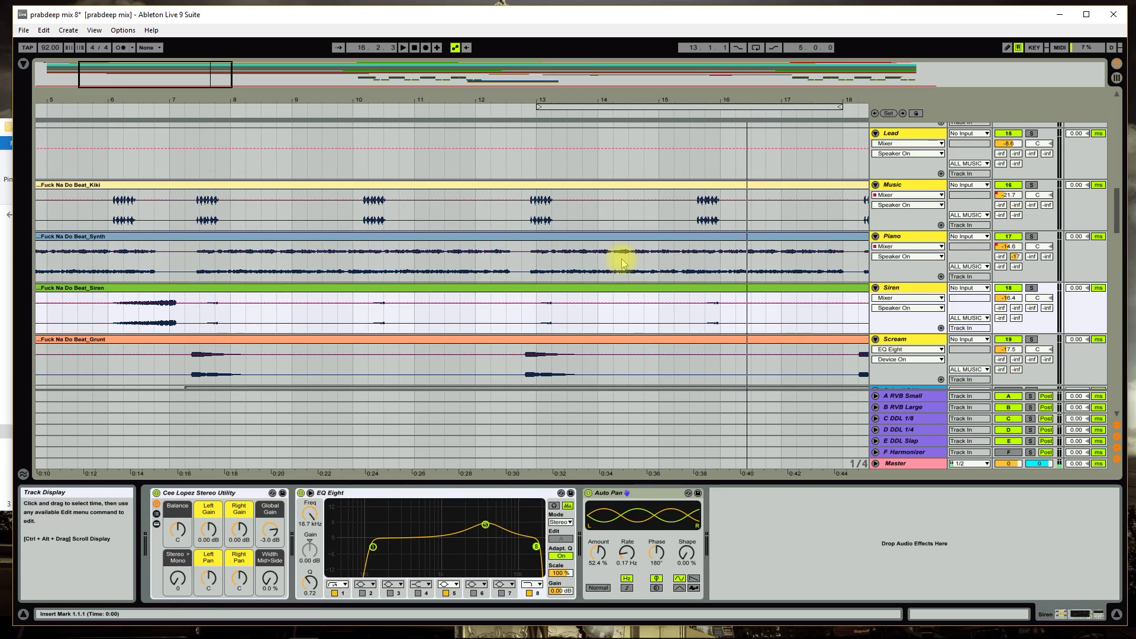
- Show the B RVB Large return's device chain in Session View and examine the low and high cut bands of its EQ Eight
click(894, 235)
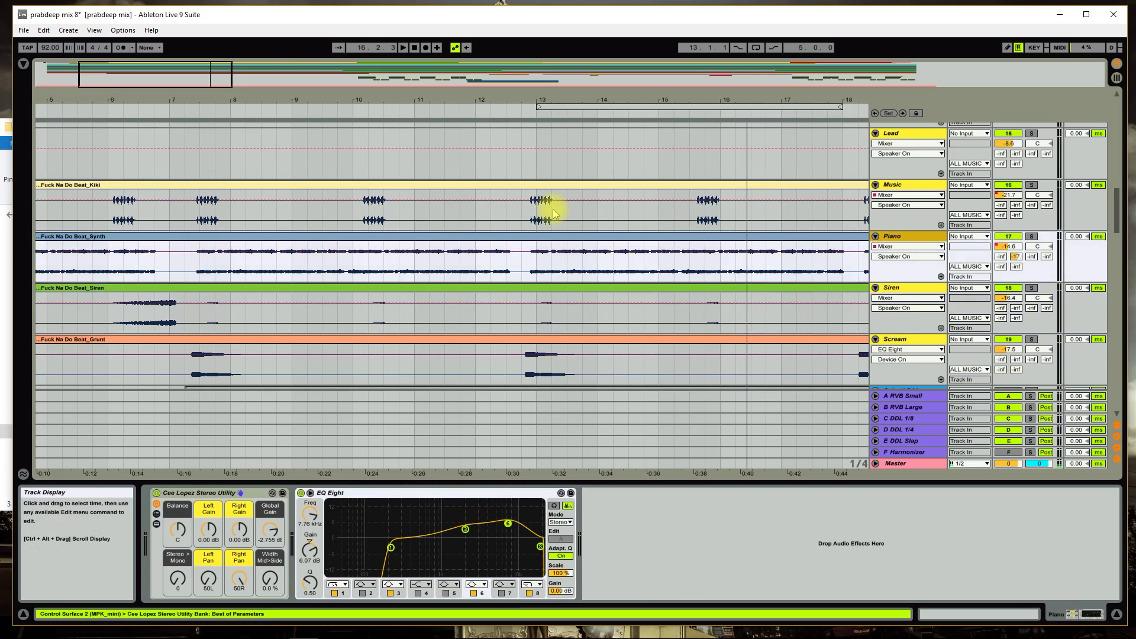
key(Tab)
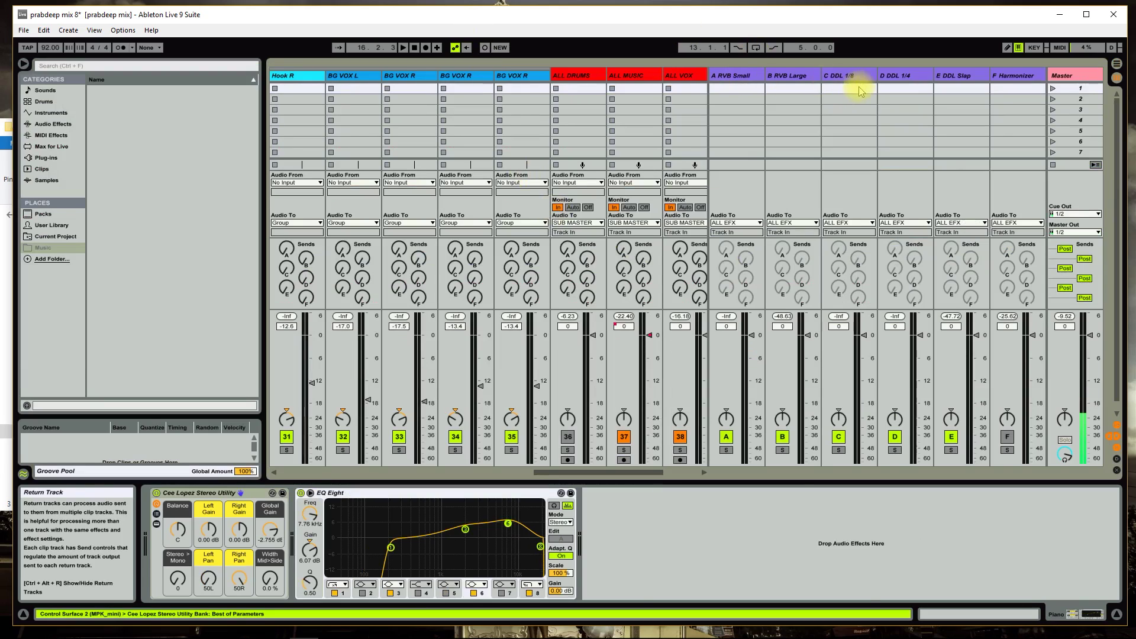
click(795, 79)
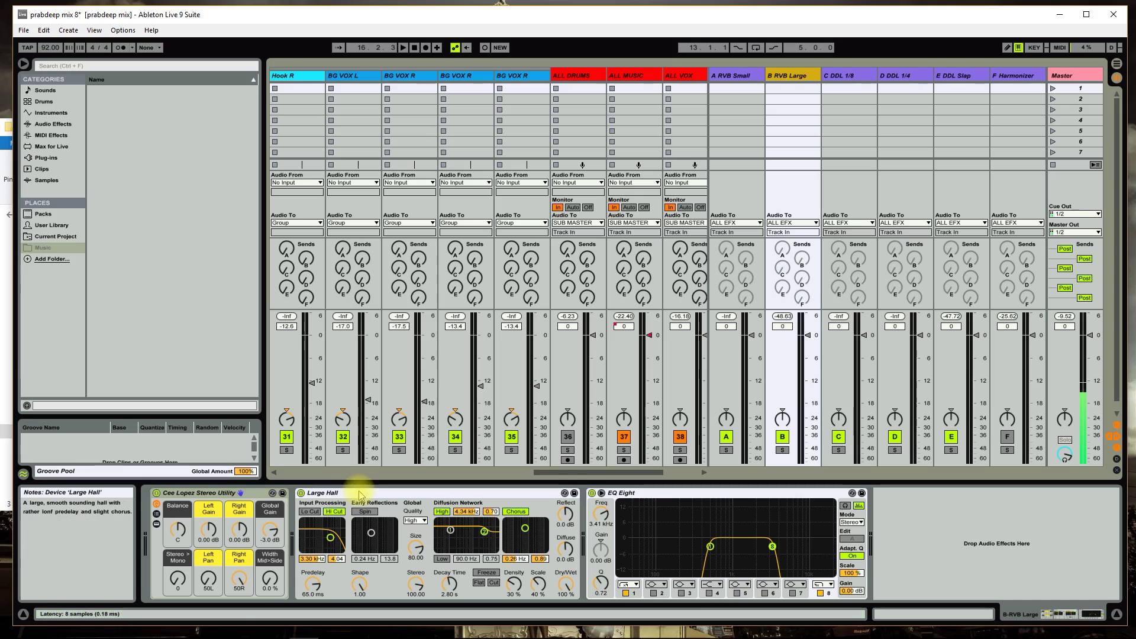
click(663, 498)
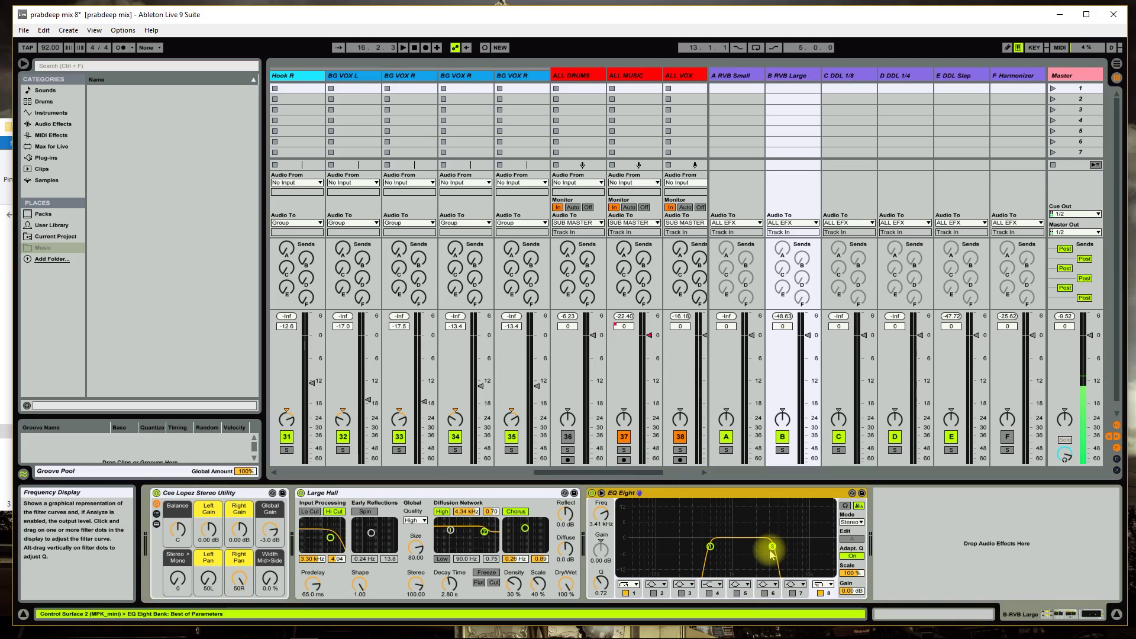
click(710, 547)
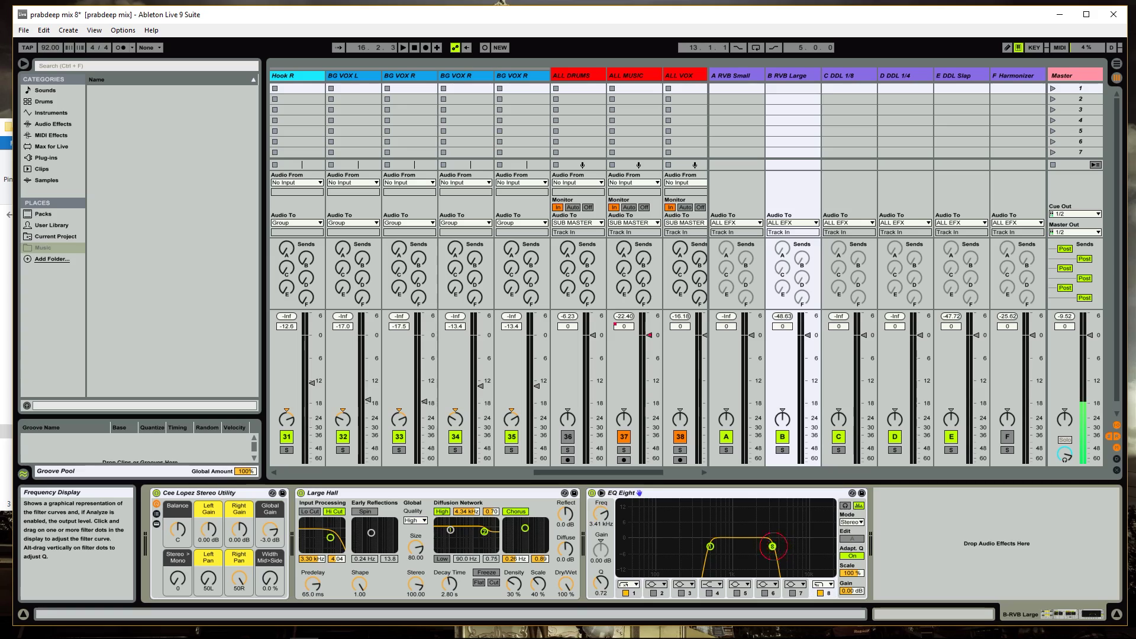
click(773, 546)
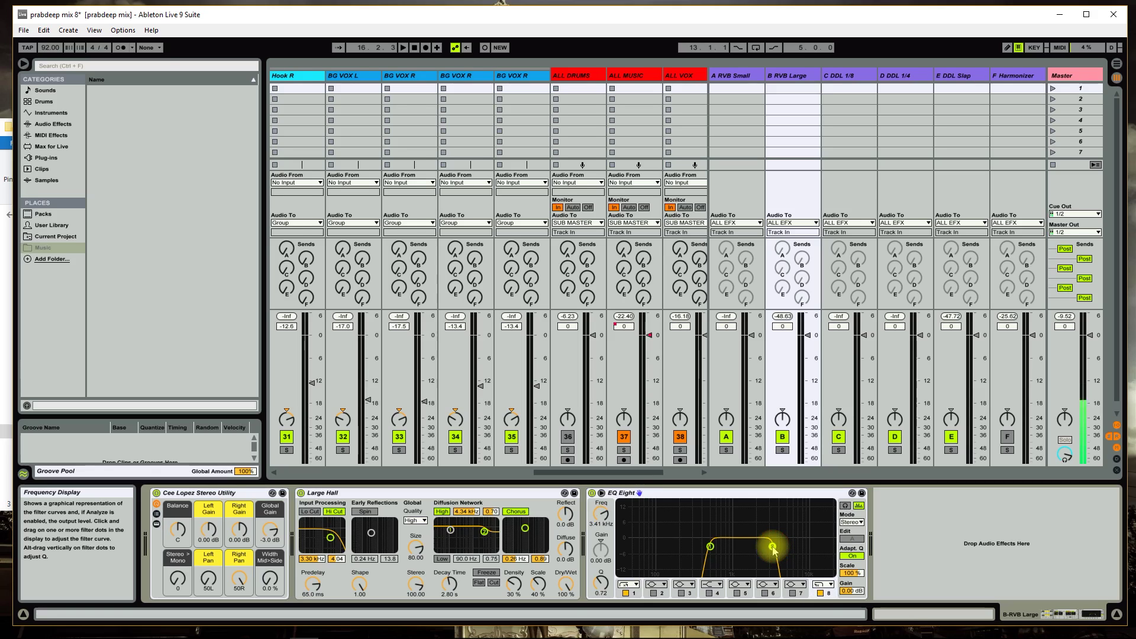
- Show the Piano track's send to B RVB Large in the Session mixer and start playback to hear it
scroll(475, 415, left, 5)
click(475, 416)
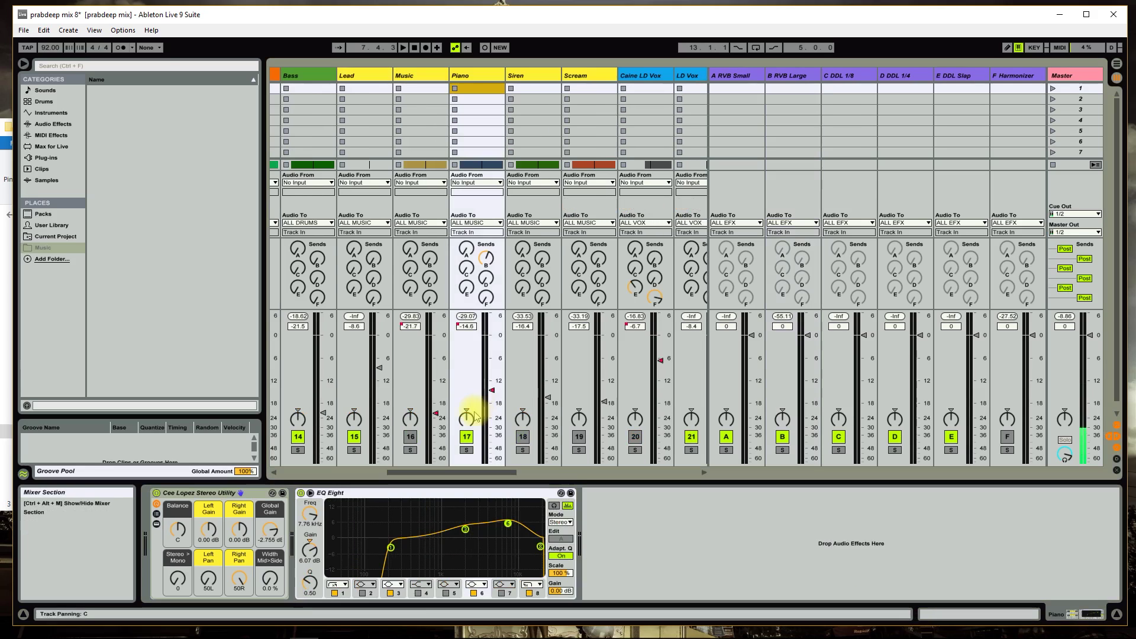
click(486, 260)
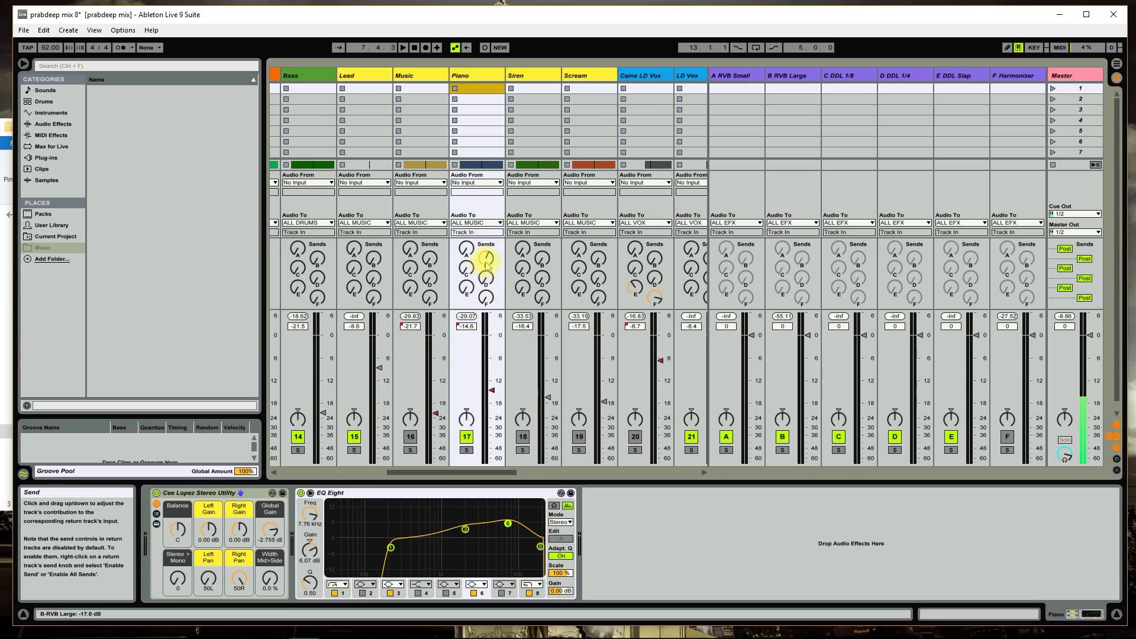
key(Tab)
click(236, 109)
key(Tab)
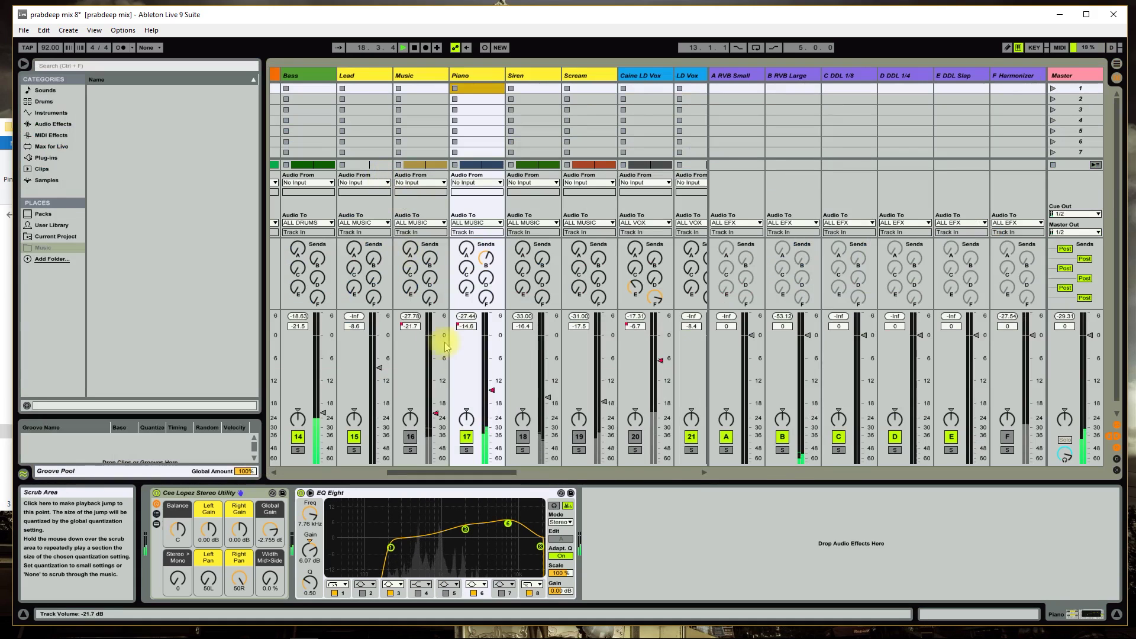
- Compare the Piano track's B RVB Large send at 0.0 dB and -inf dB during playback, stop, and return to the Arrangement
click(485, 259)
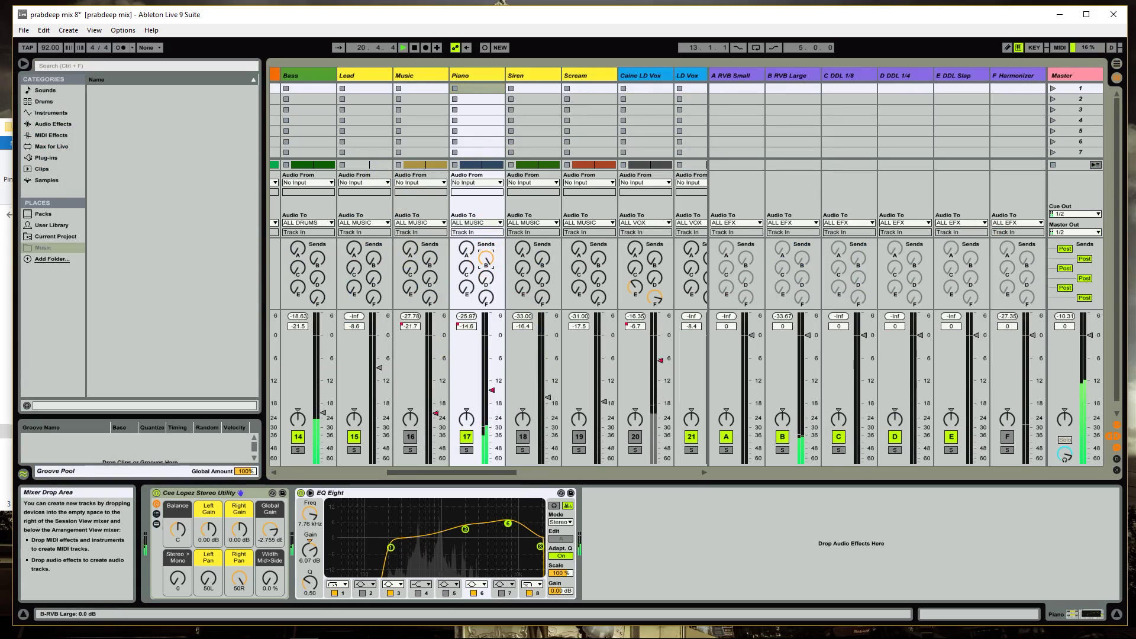
key(Delete)
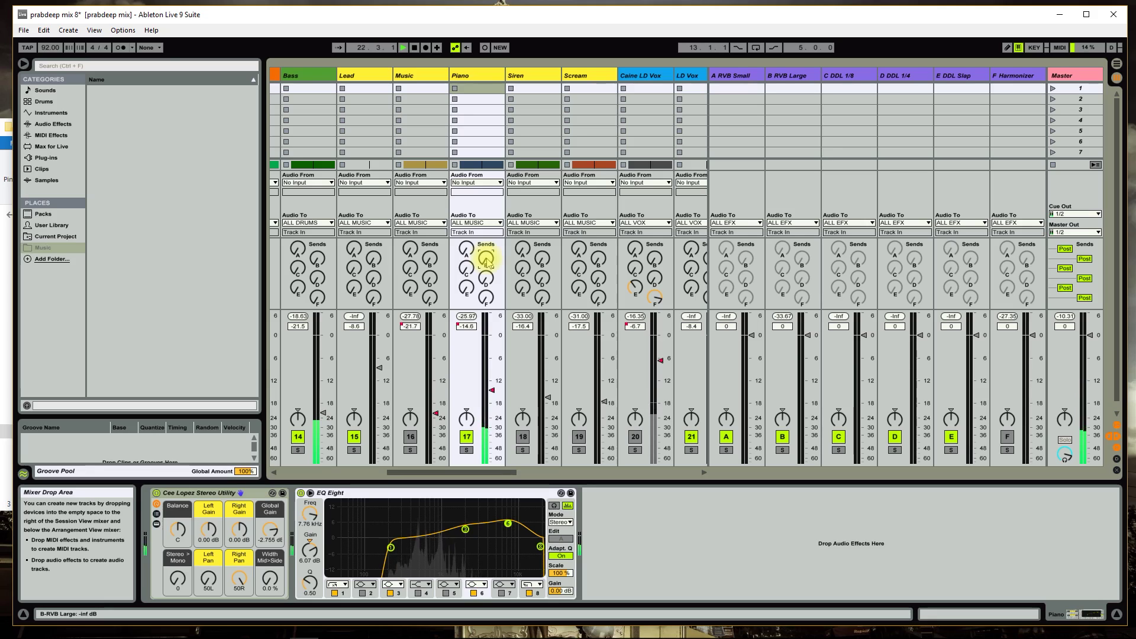
drag(486, 260, 486, 236)
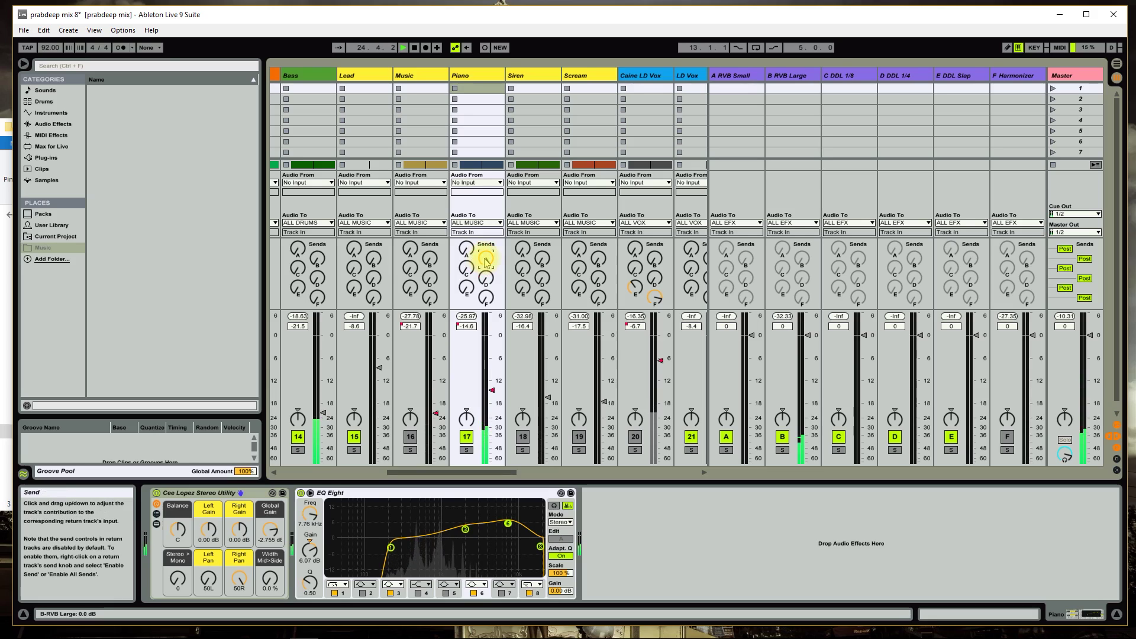
drag(485, 260, 485, 253)
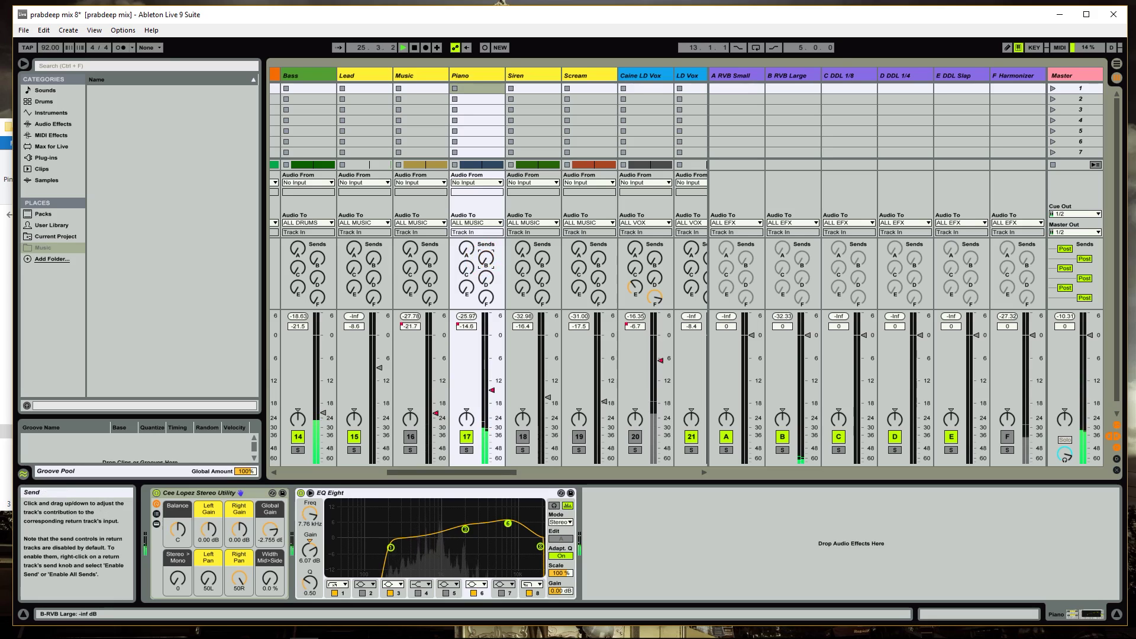
key(space)
key(Tab)
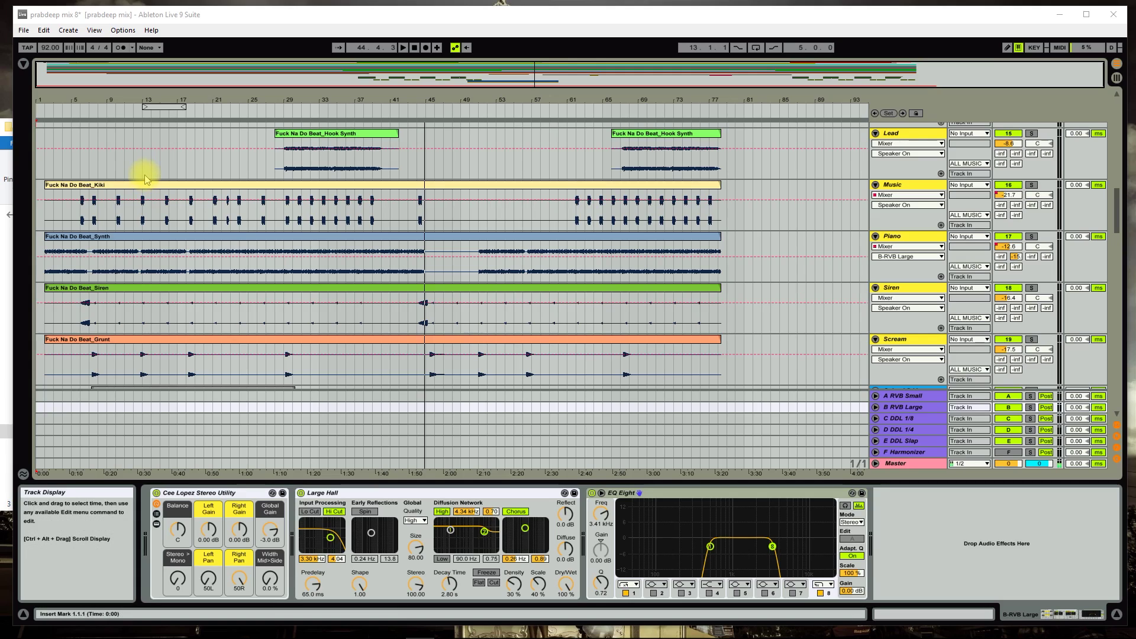
- Play the arrangement from about bar 5 and the Hook Synth section around bar 30, stopping playback after each
click(75, 110)
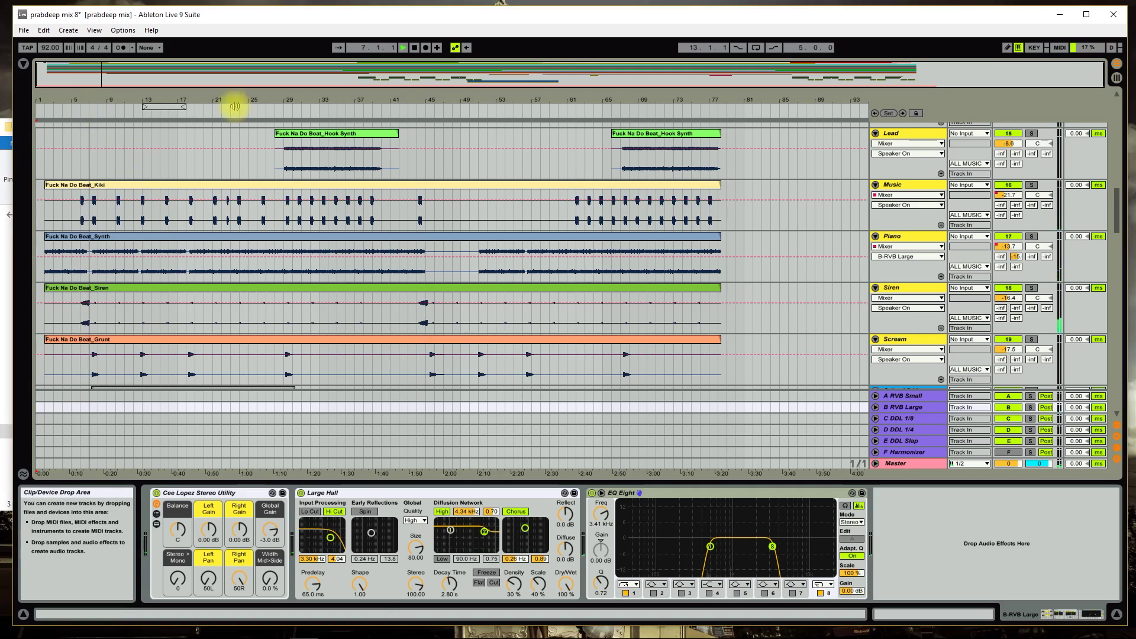
click(416, 48)
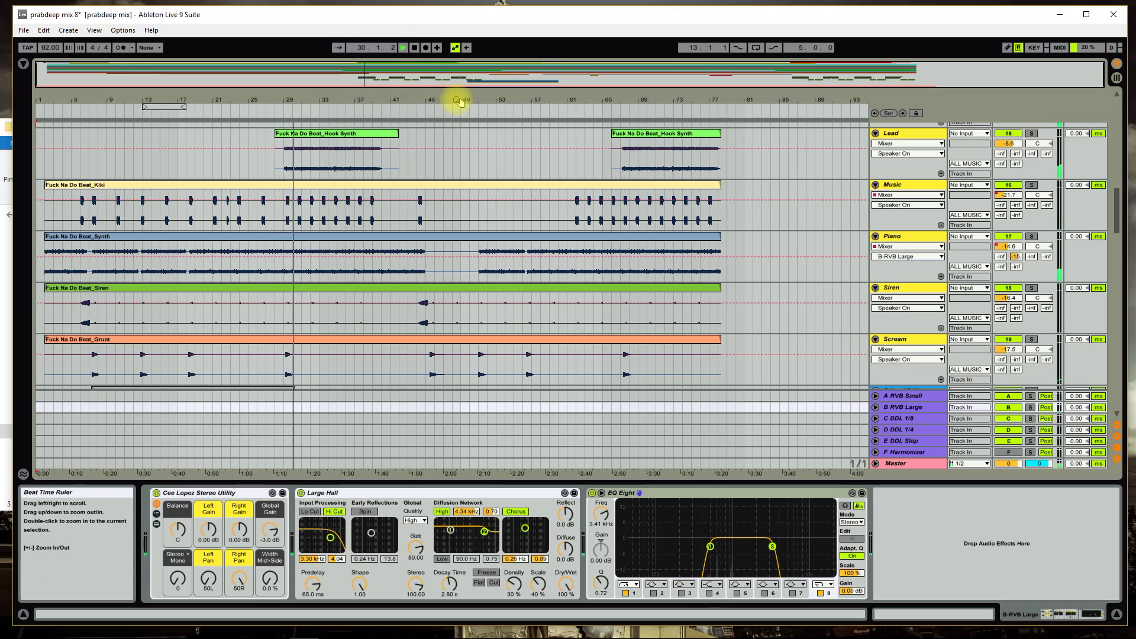
click(415, 47)
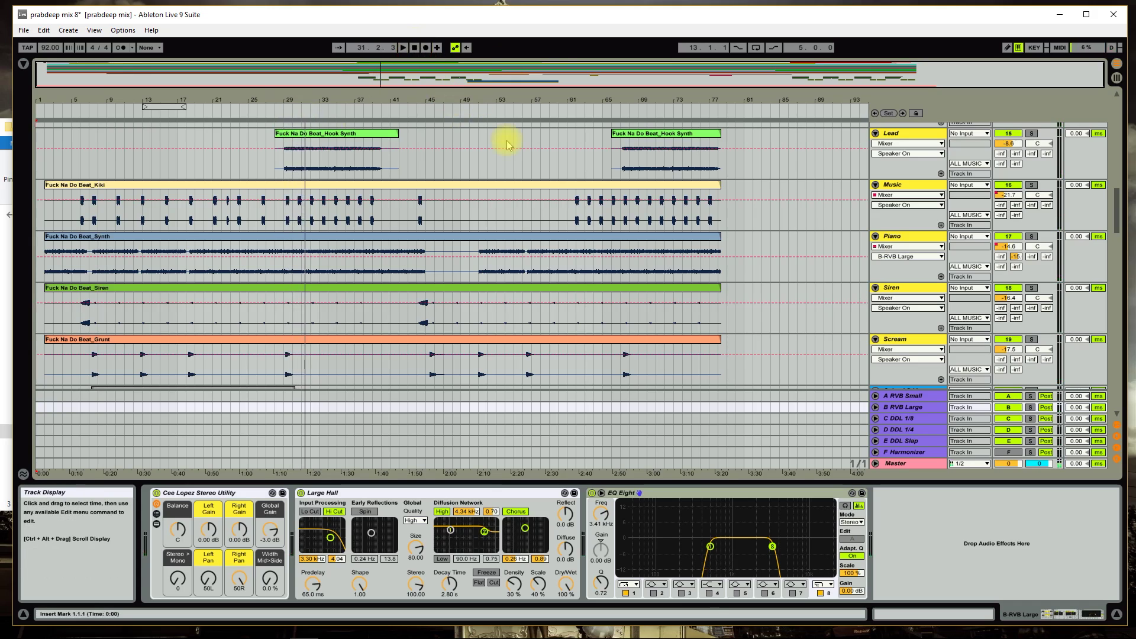